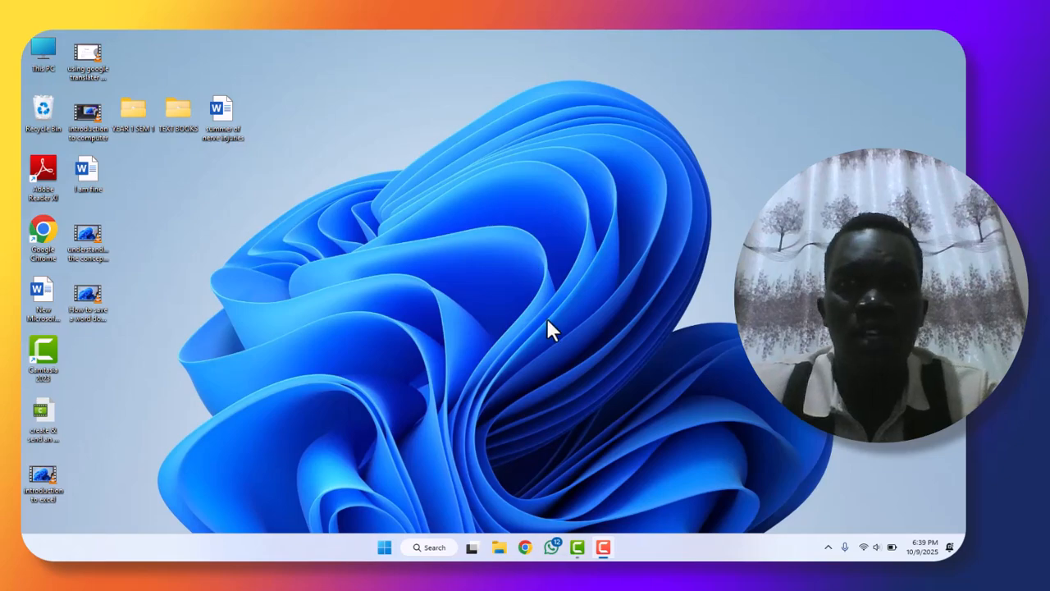
Switch to Chrome and open Google Sheets from the list of Google apps.
{"action": "left_click", "coordinate": [526, 548]}
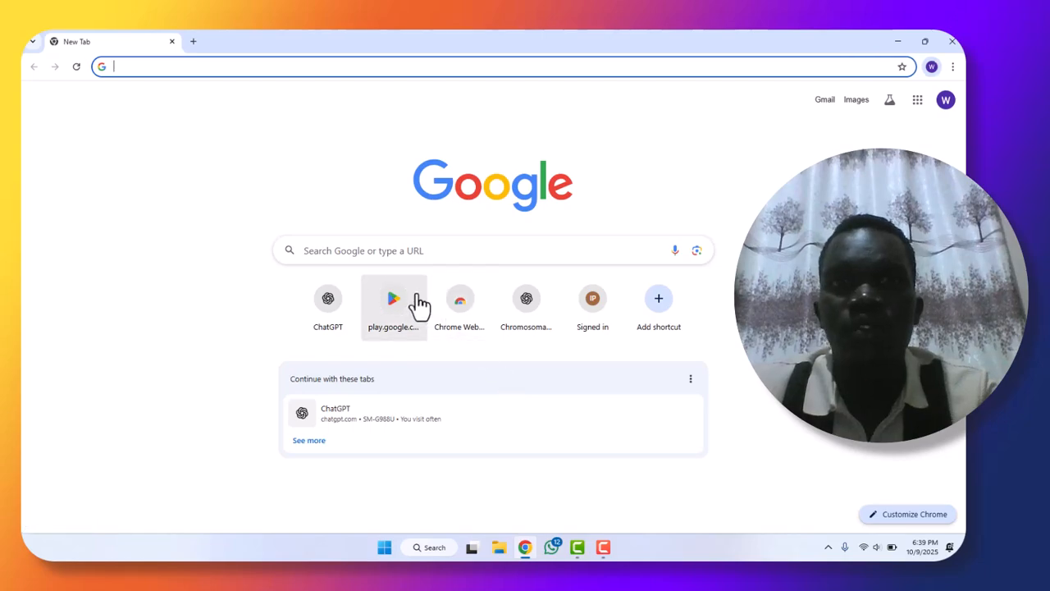
{"action": "left_click", "coordinate": [376, 258]}
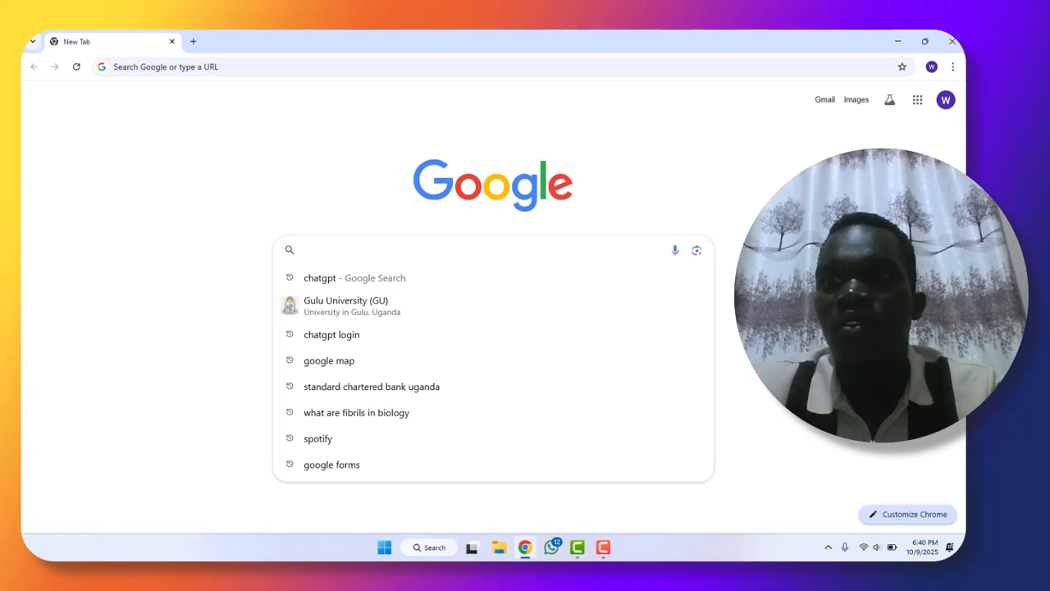
{"action": "left_click", "coordinate": [918, 102]}
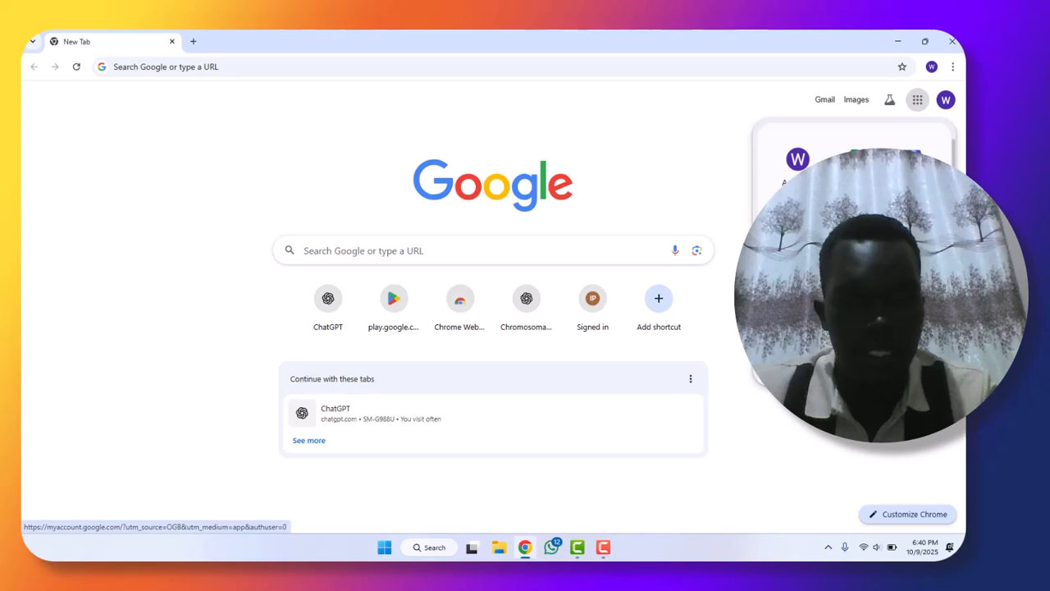
{"action": "scroll", "coordinate": [822, 185], "scroll_direction": "down", "scroll_amount": 1}
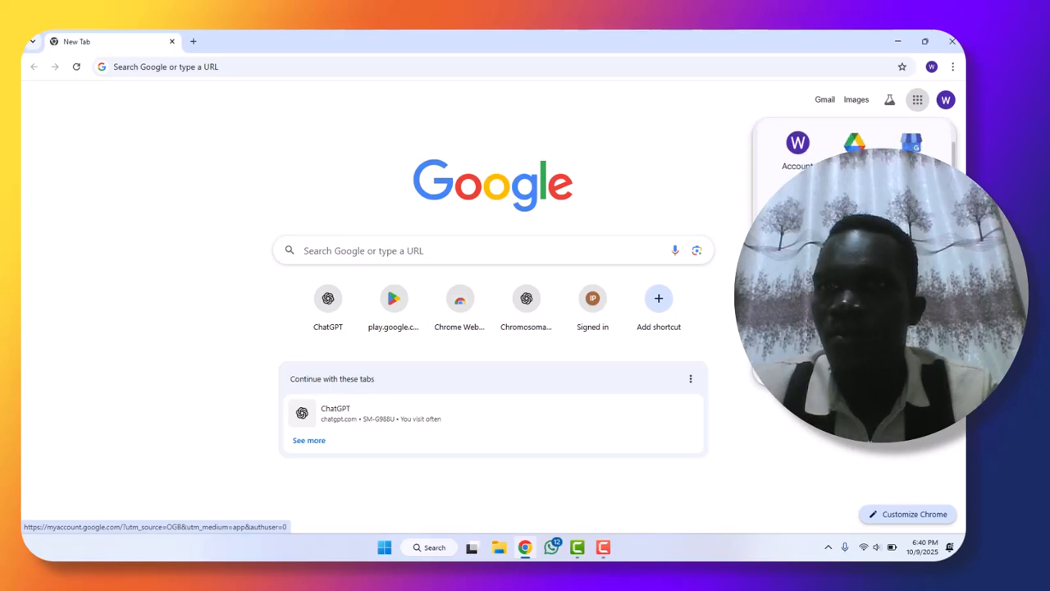
{"action": "scroll", "coordinate": [822, 185], "scroll_direction": "down", "scroll_amount": 2}
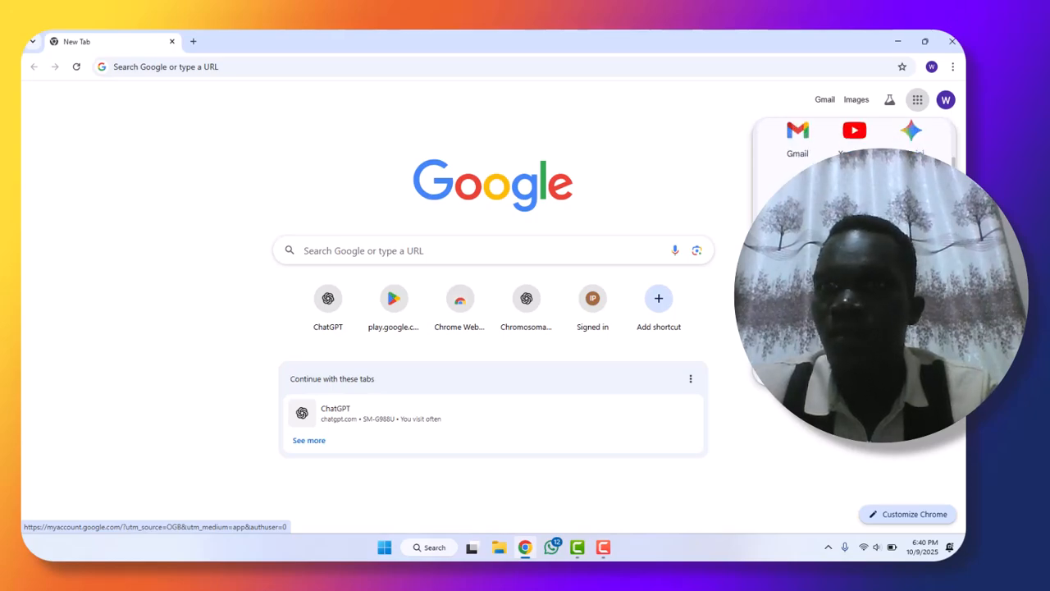
{"action": "scroll", "coordinate": [822, 185], "scroll_direction": "down", "scroll_amount": 2}
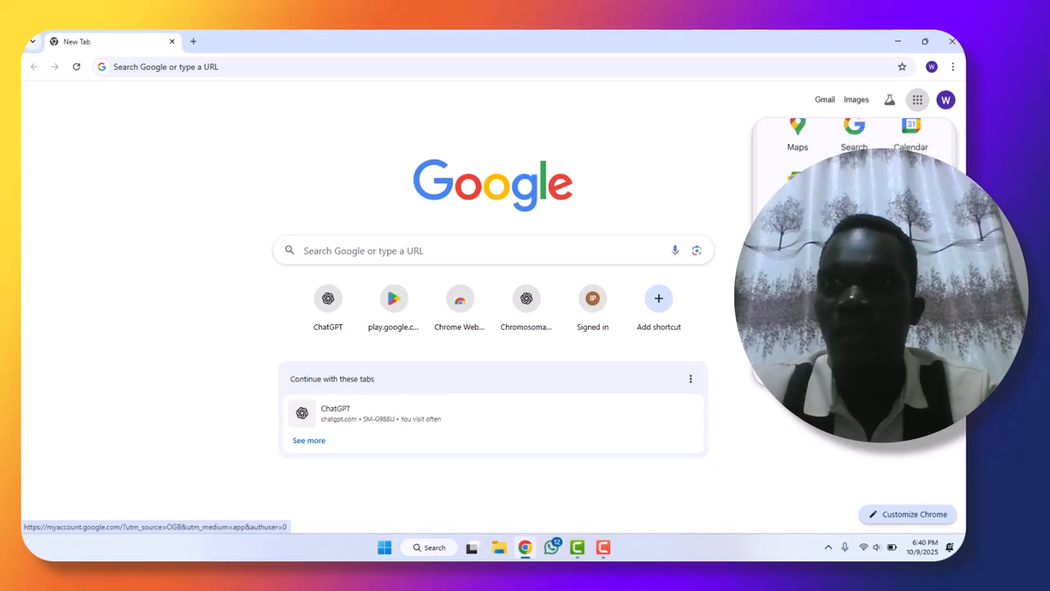
{"action": "scroll", "coordinate": [822, 184], "scroll_direction": "down", "scroll_amount": 2}
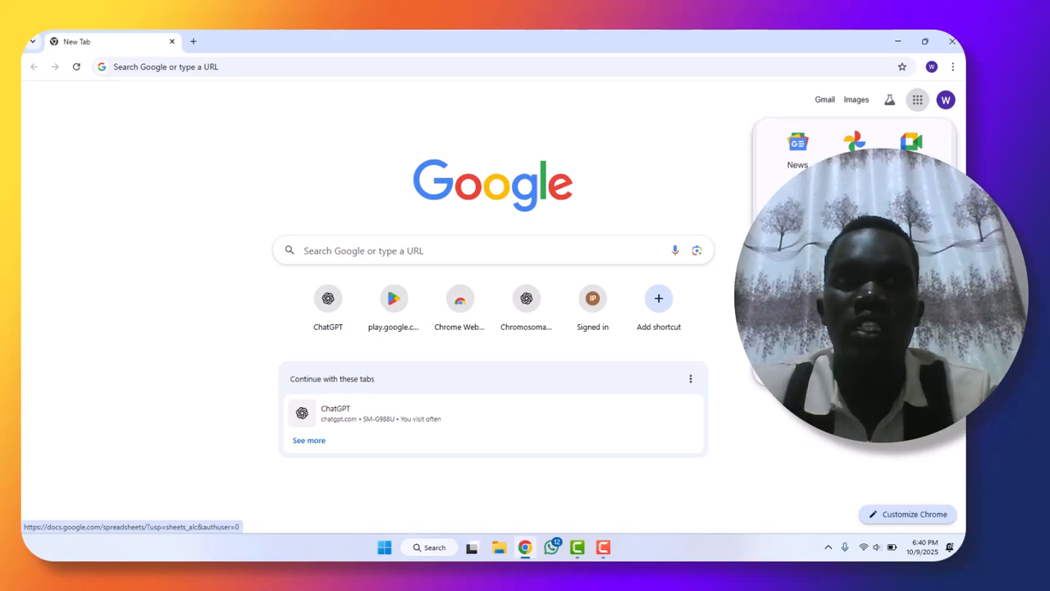
{"action": "left_click", "coordinate": [854, 215]}
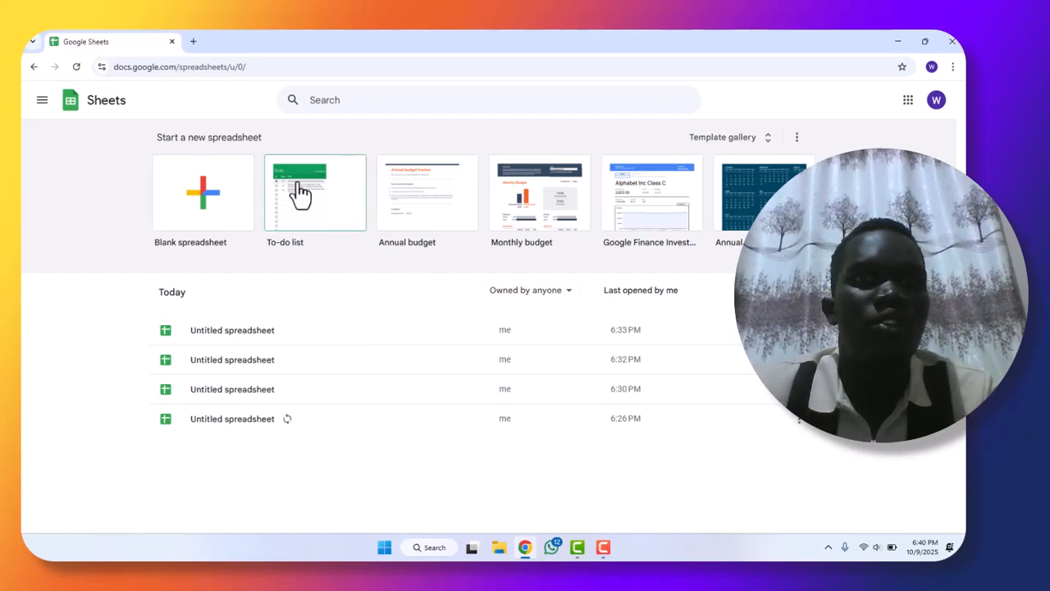
Create a blank spreadsheet and dismiss the Tables suggestions.
{"action": "left_click", "coordinate": [207, 205]}
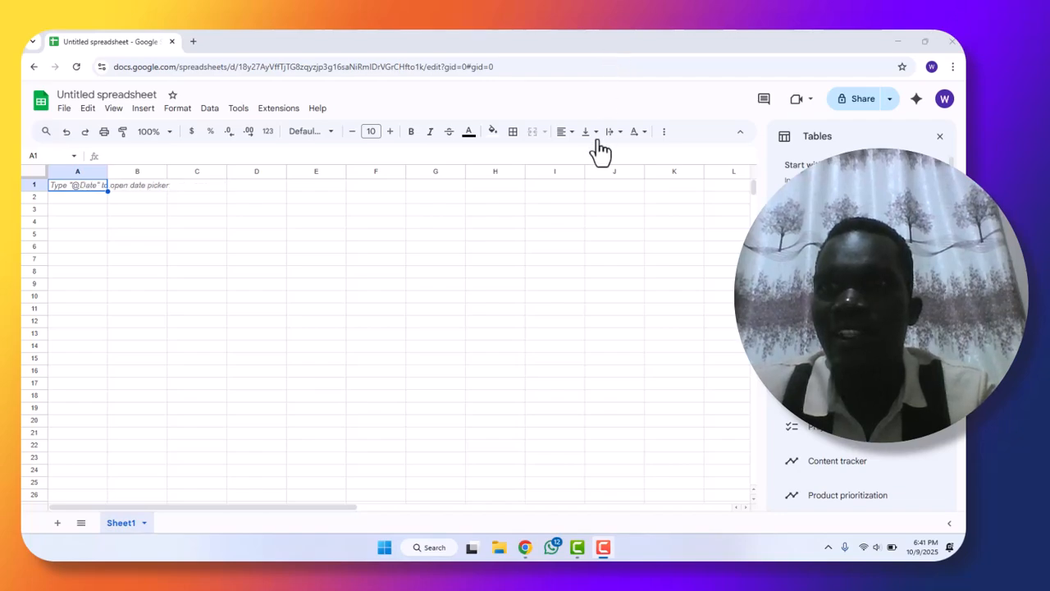
{"action": "left_click", "coordinate": [940, 137]}
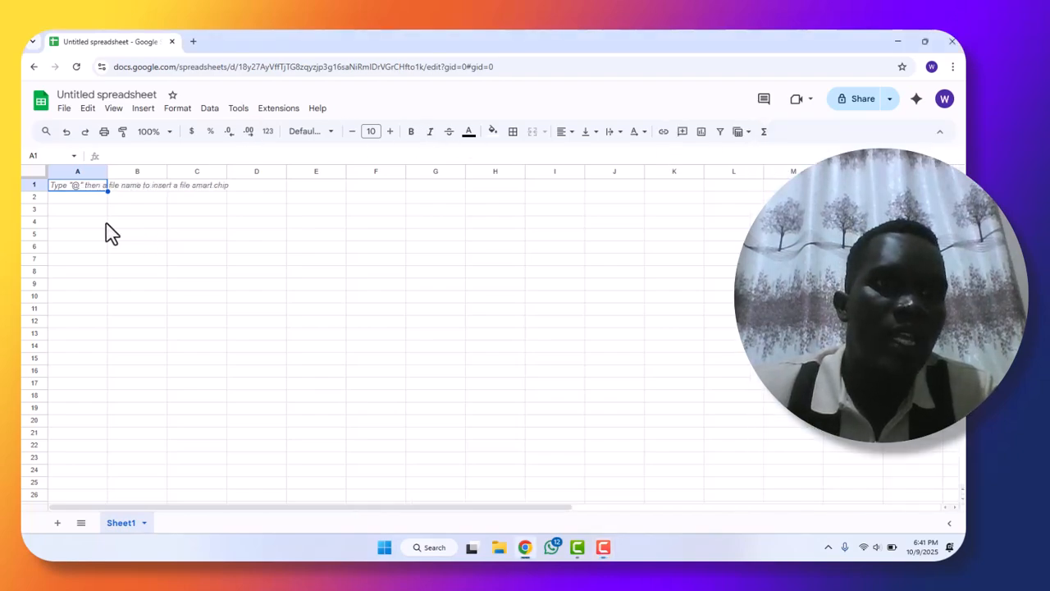
{"action": "left_click", "coordinate": [89, 200]}
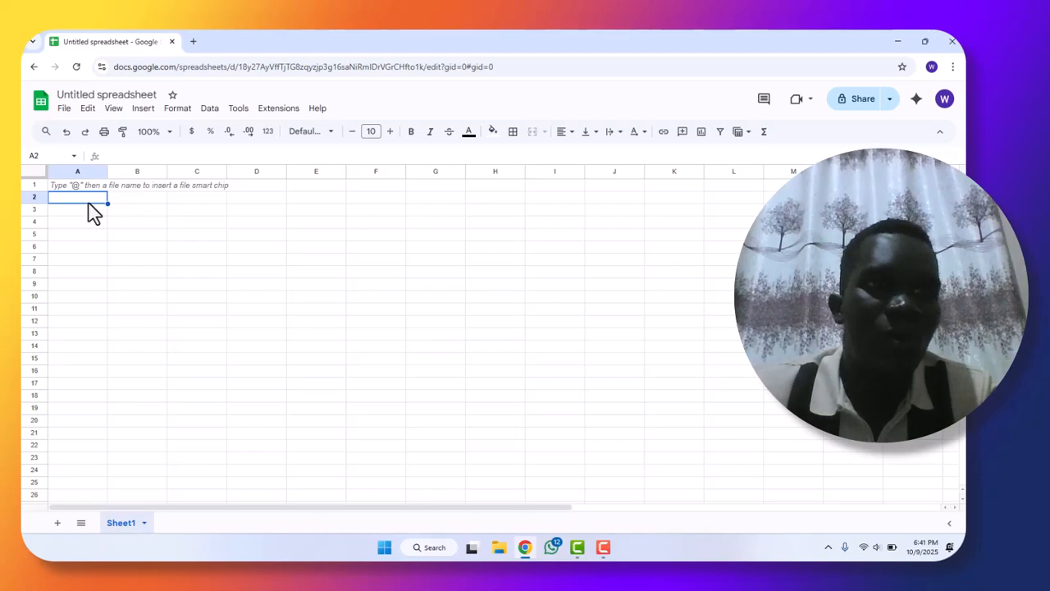
{"action": "left_click", "coordinate": [204, 245]}
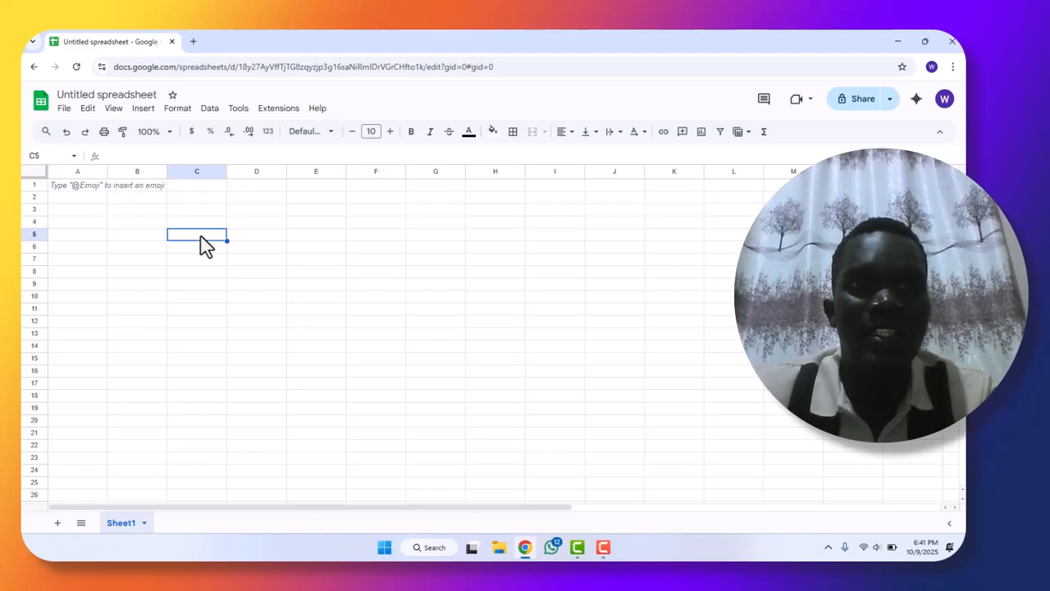
{"action": "left_click", "coordinate": [339, 249]}
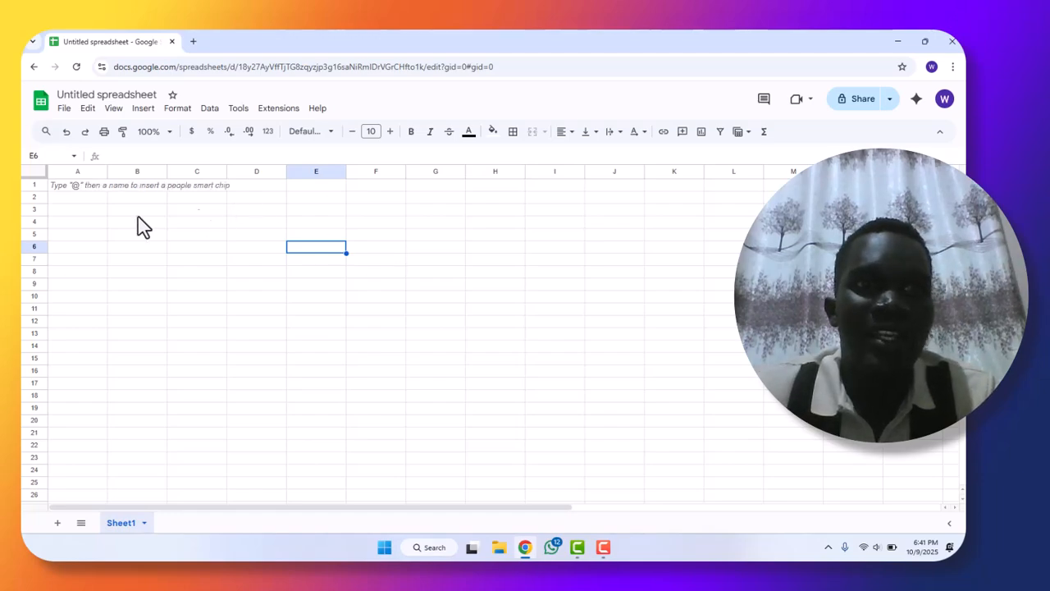
Enter the text "water" in cell A3 and the number 123 in cell A4.
{"action": "left_click", "coordinate": [90, 223]}
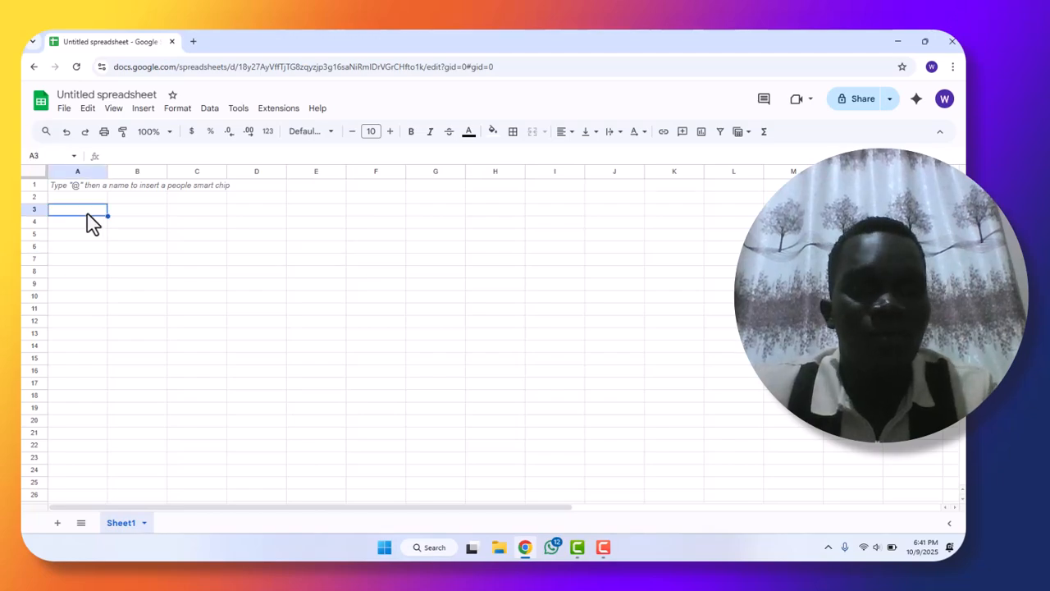
{"action": "type", "text": "water"}
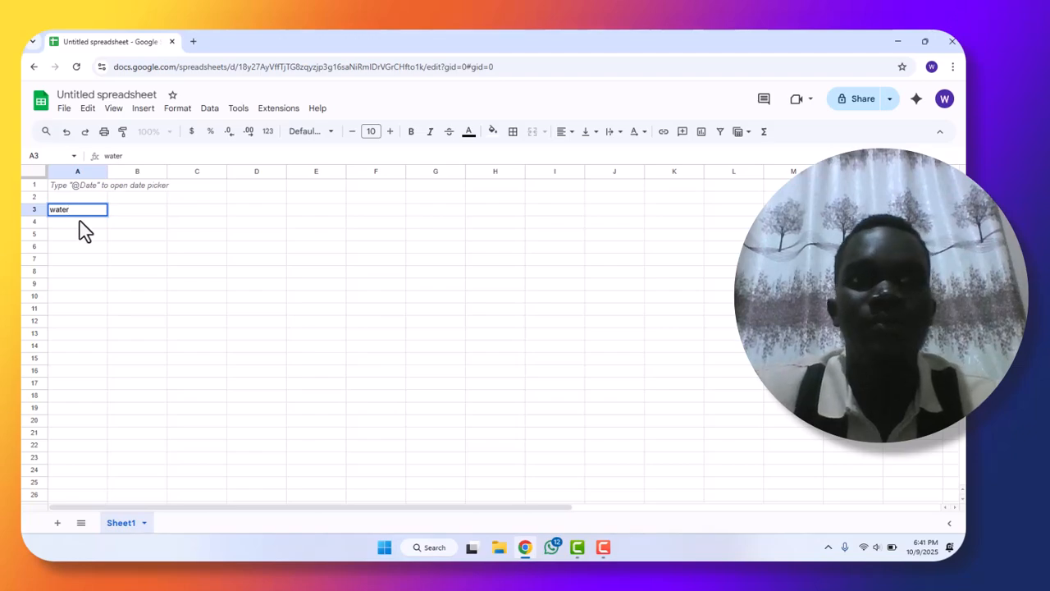
{"action": "key", "text": "Return"}
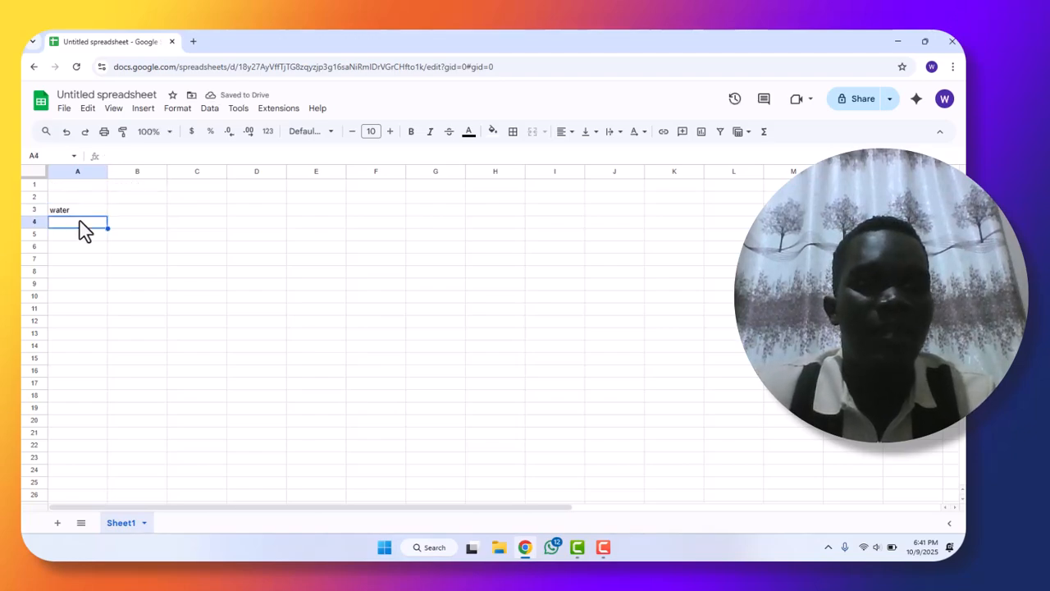
{"action": "type", "text": "123"}
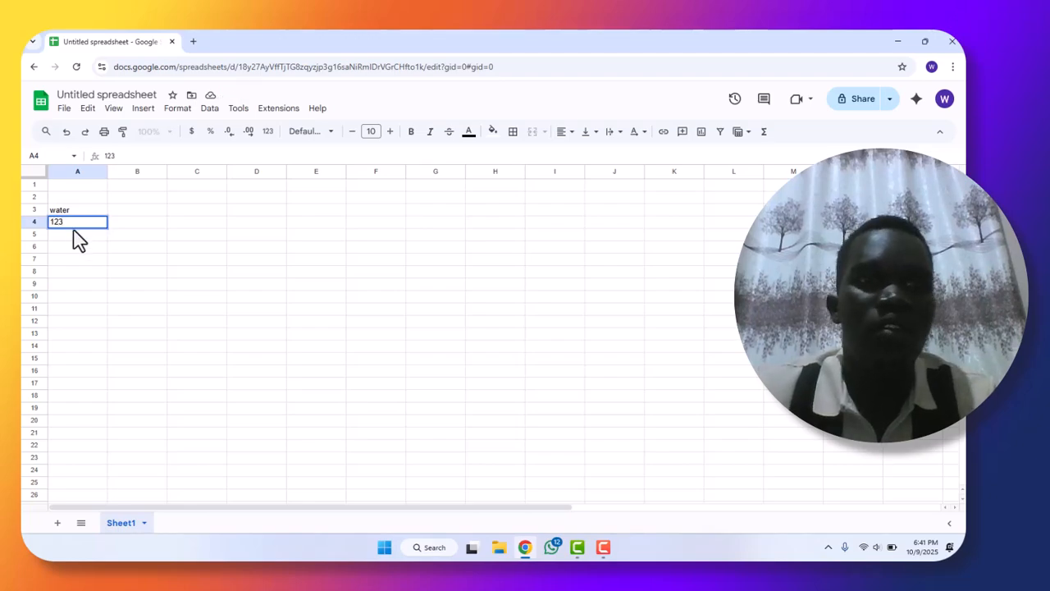
{"action": "key", "text": "Return"}
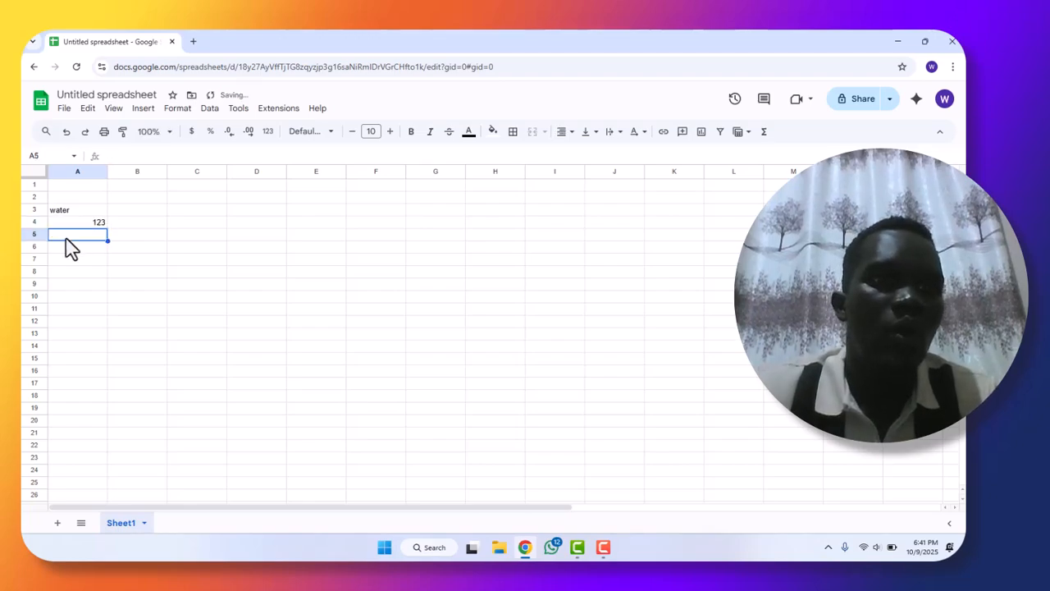
Enter the date 12/10/2023 in cell A5.
{"action": "type", "text": "12"}
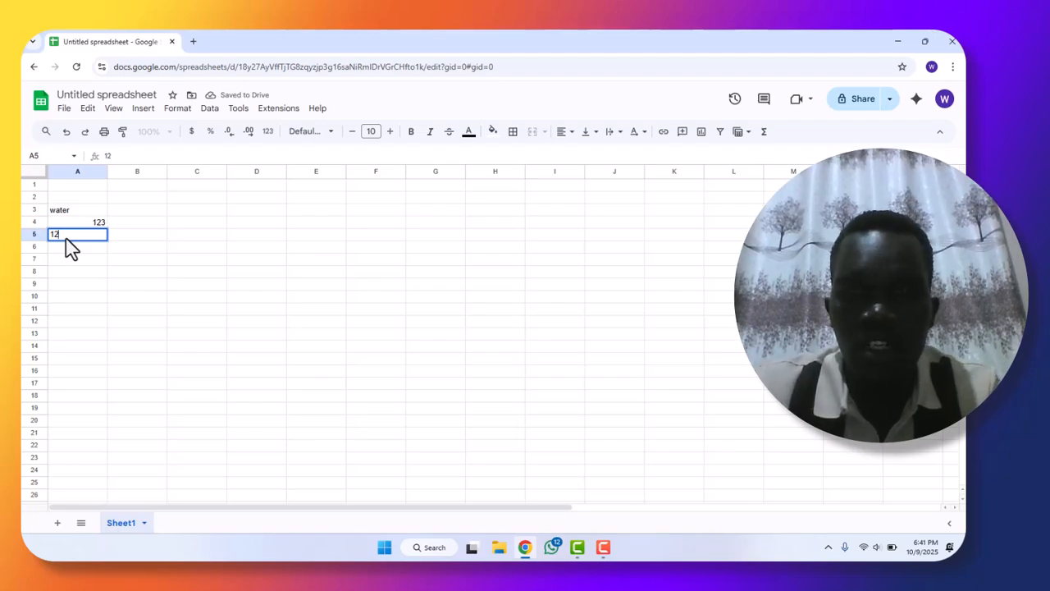
{"action": "type", "text": "3"}
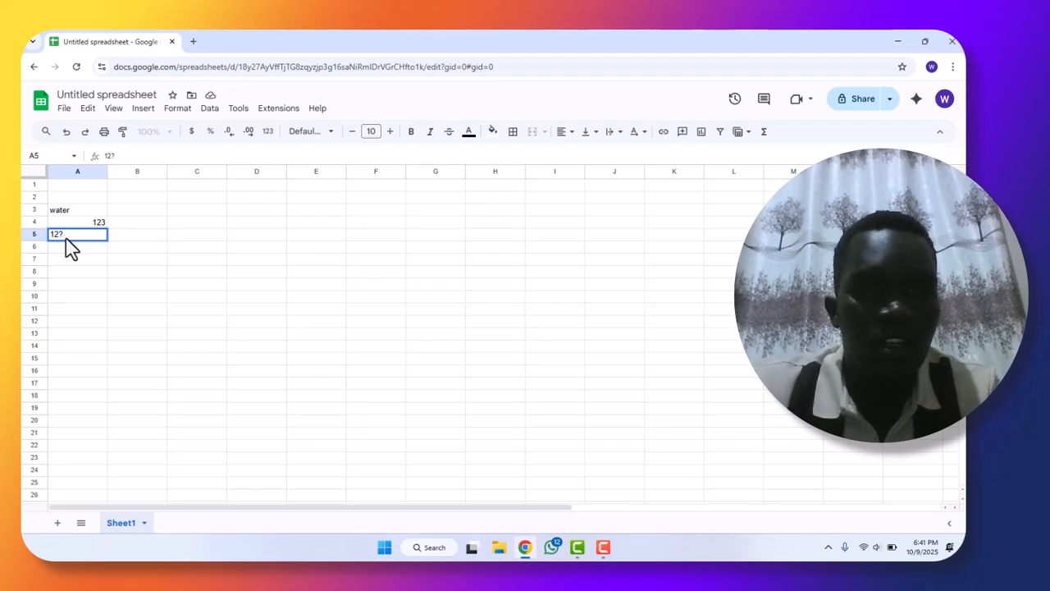
{"action": "key", "text": "BackSpace"}
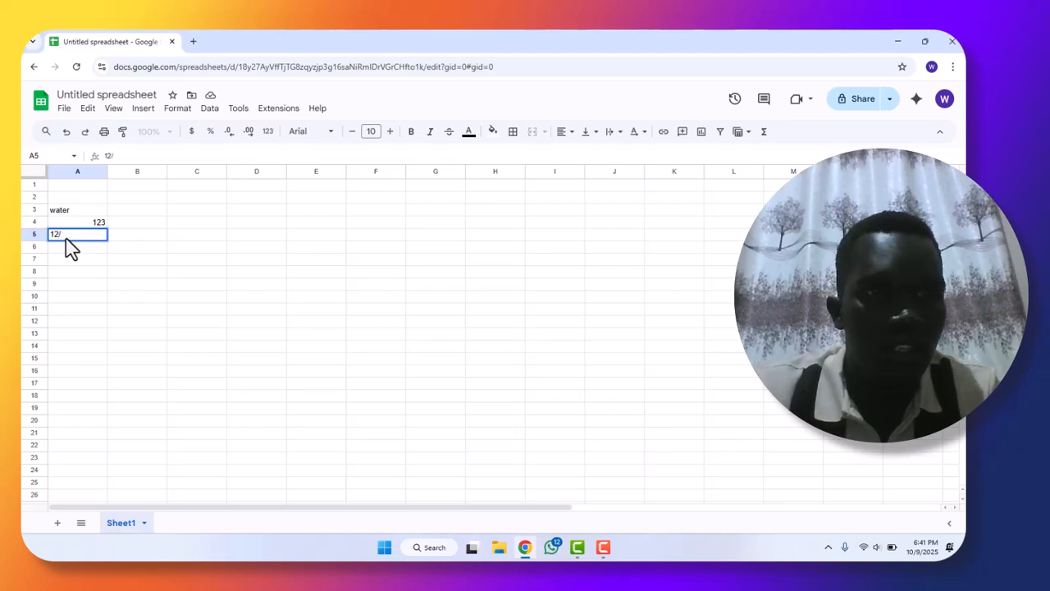
{"action": "type", "text": "/10"}
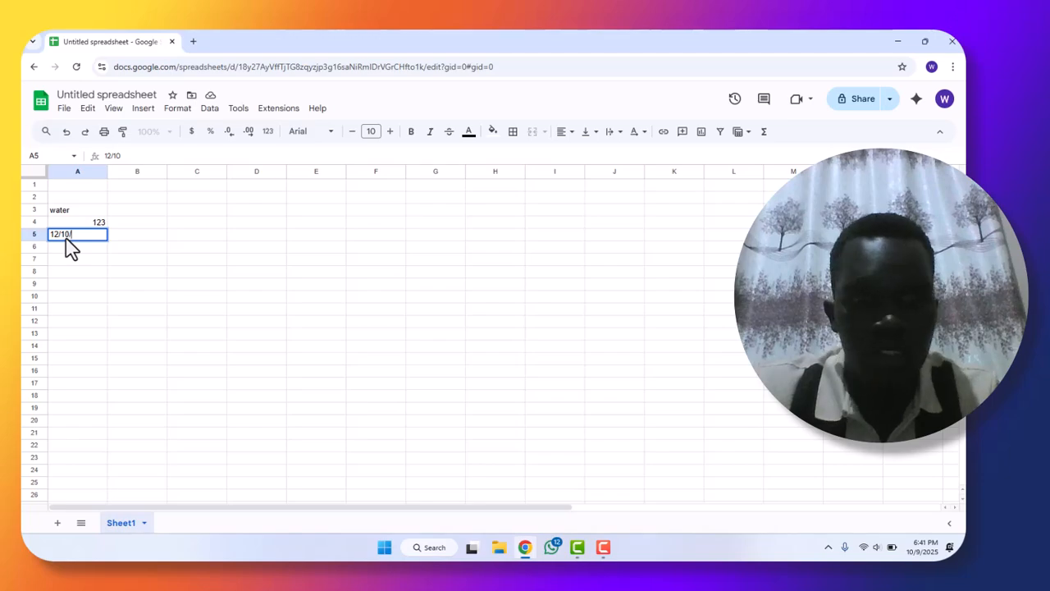
{"action": "type", "text": "/202"}
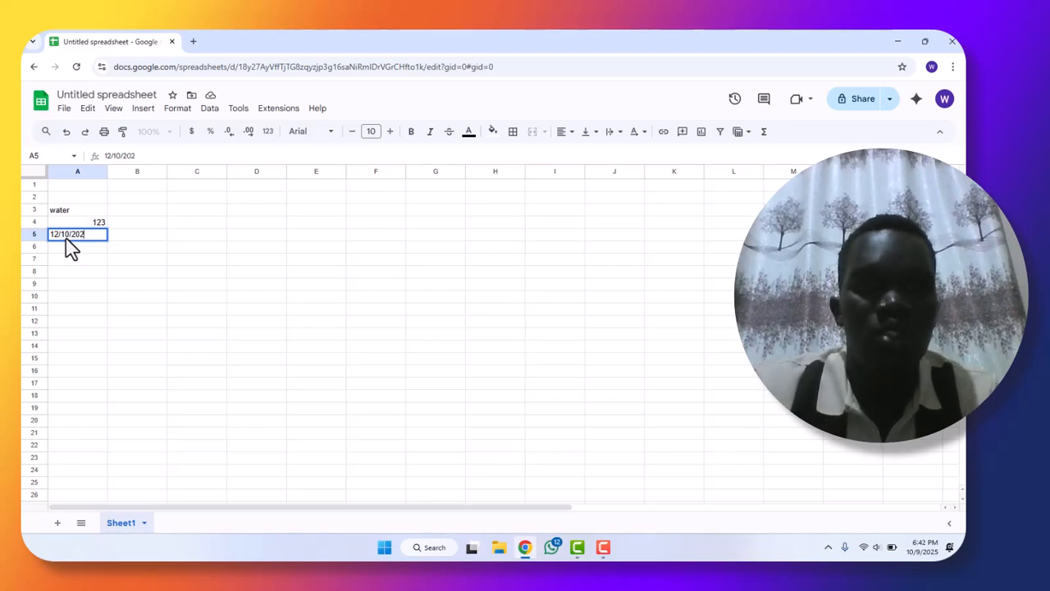
{"action": "type", "text": "3"}
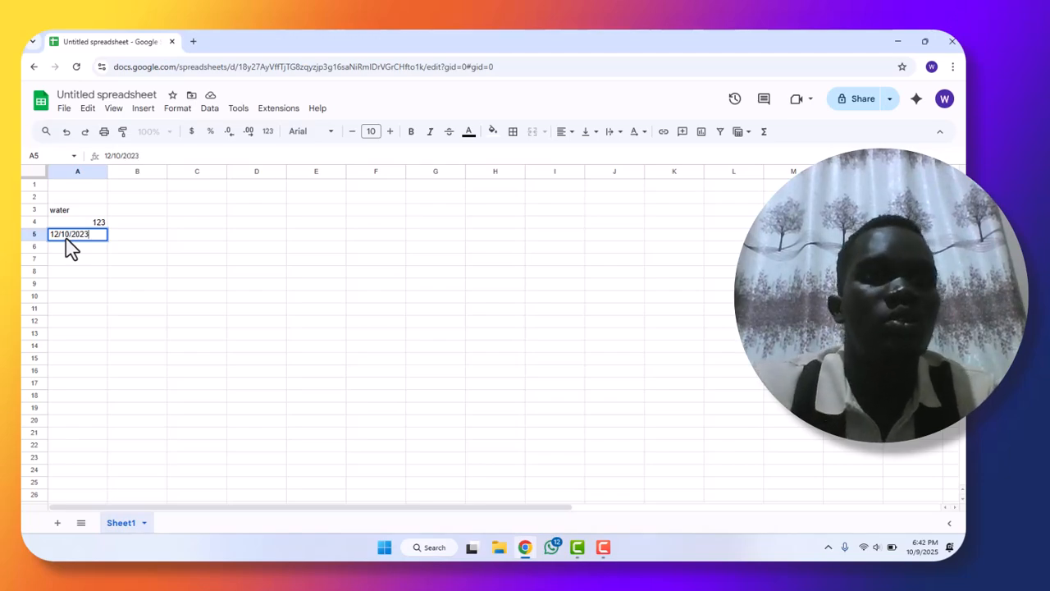
{"action": "left_click", "coordinate": [112, 250]}
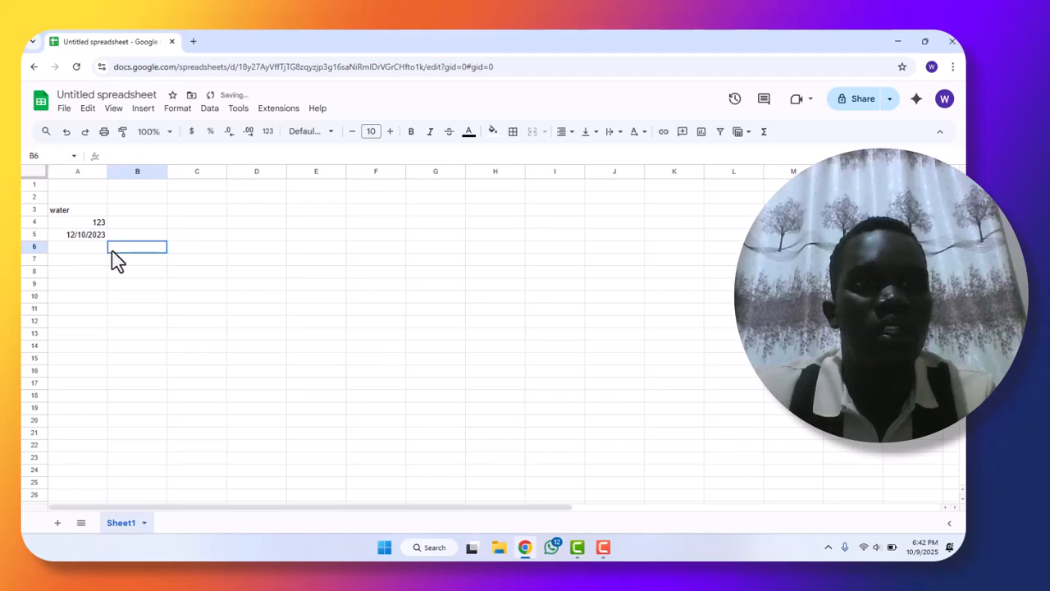
Enlarge the formula bar to several lines and show the content of cell A3 in it.
{"action": "left_click", "coordinate": [89, 213]}
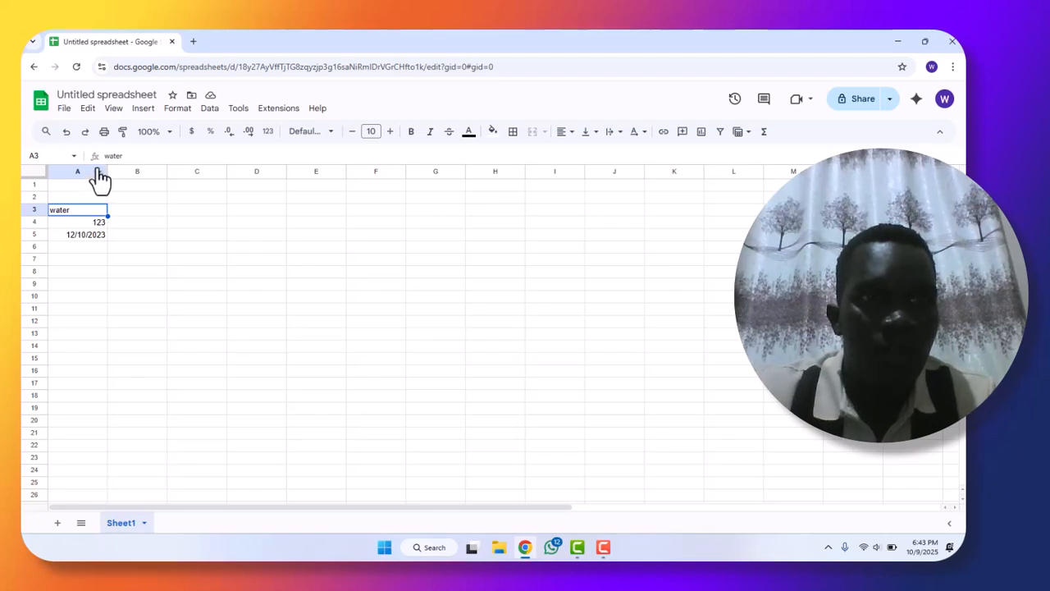
{"action": "left_click_drag", "start_coordinate": [97, 165], "coordinate": [101, 215]}
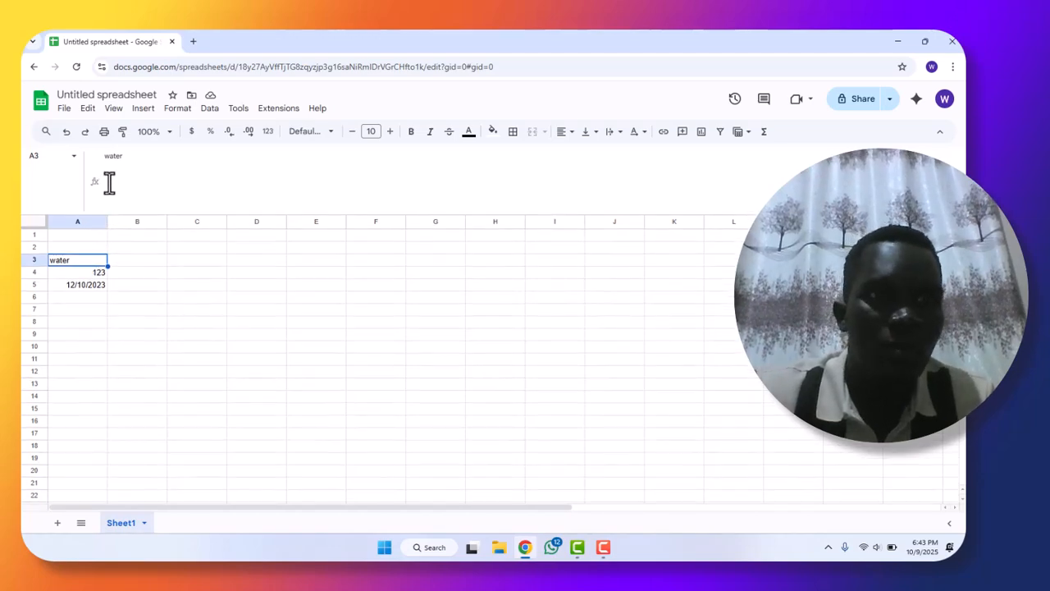
{"action": "left_click", "coordinate": [110, 182]}
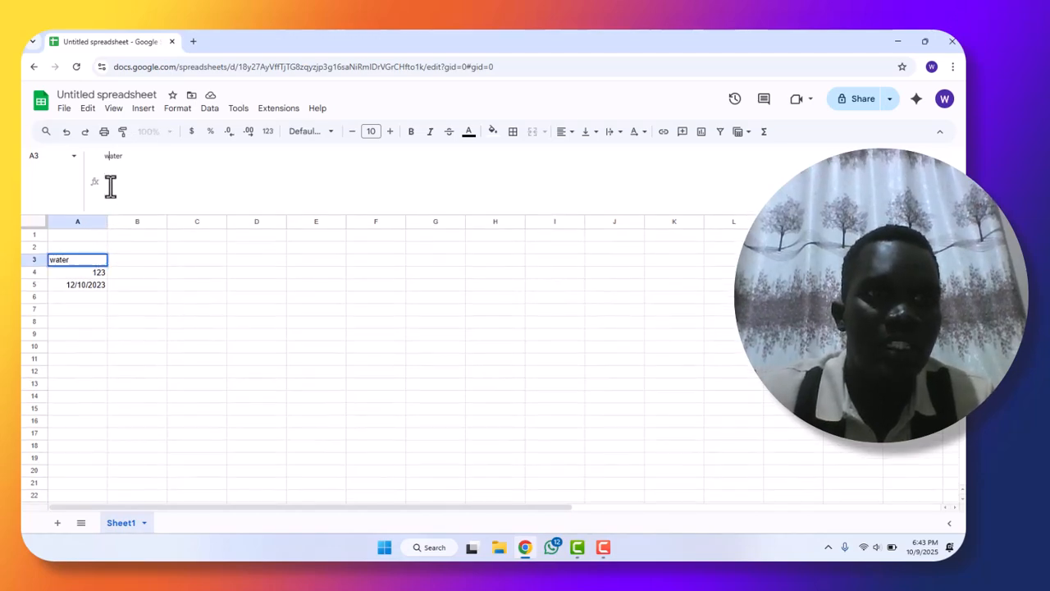
{"action": "left_click", "coordinate": [210, 289]}
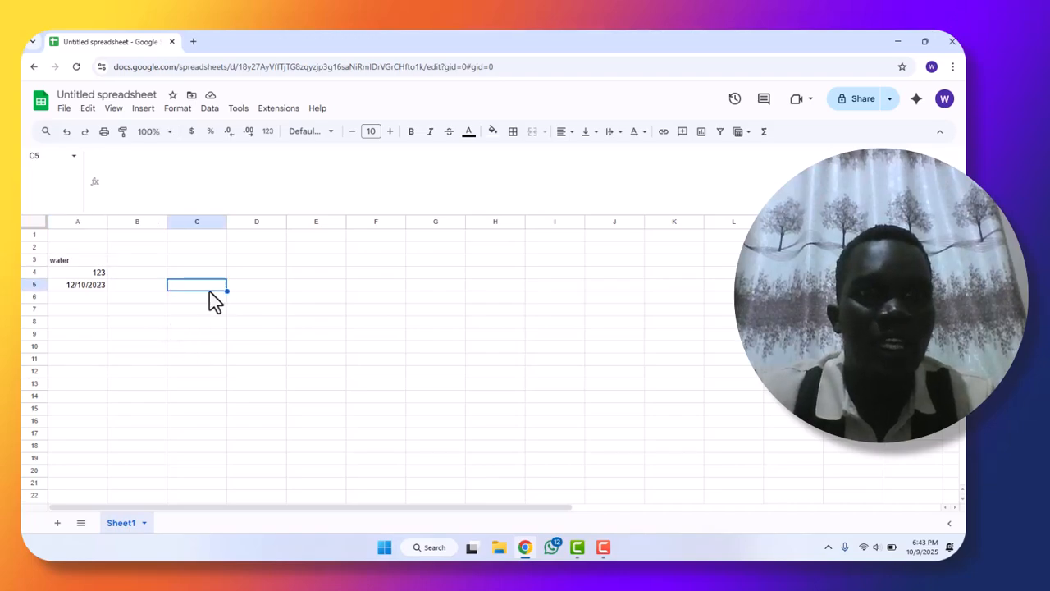
Try entering "water" in cell C5 through the formula bar, and erase the text again.
{"action": "left_click", "coordinate": [137, 176]}
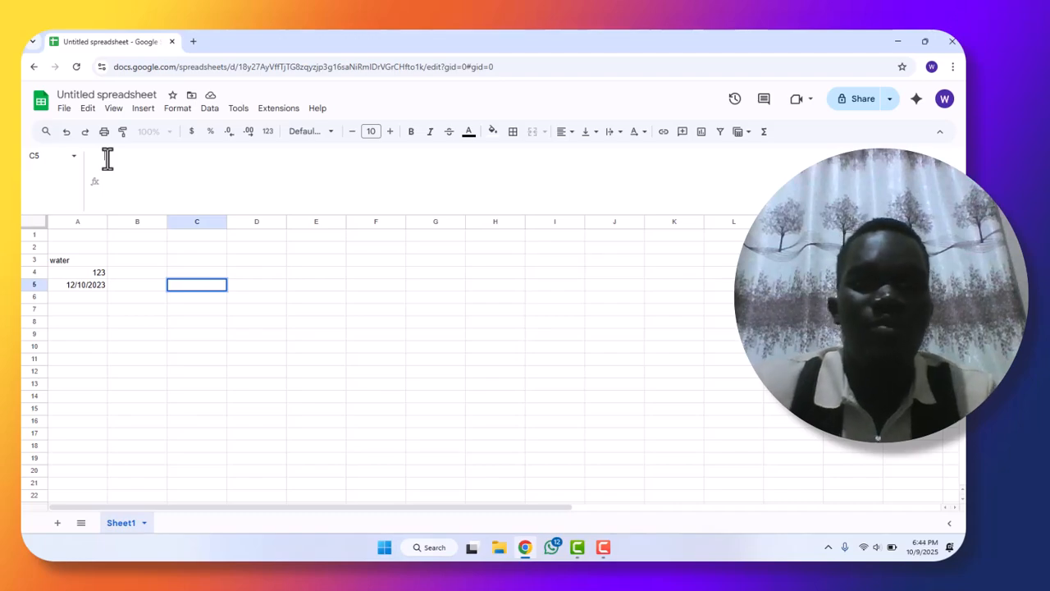
{"action": "type", "text": "wa"}
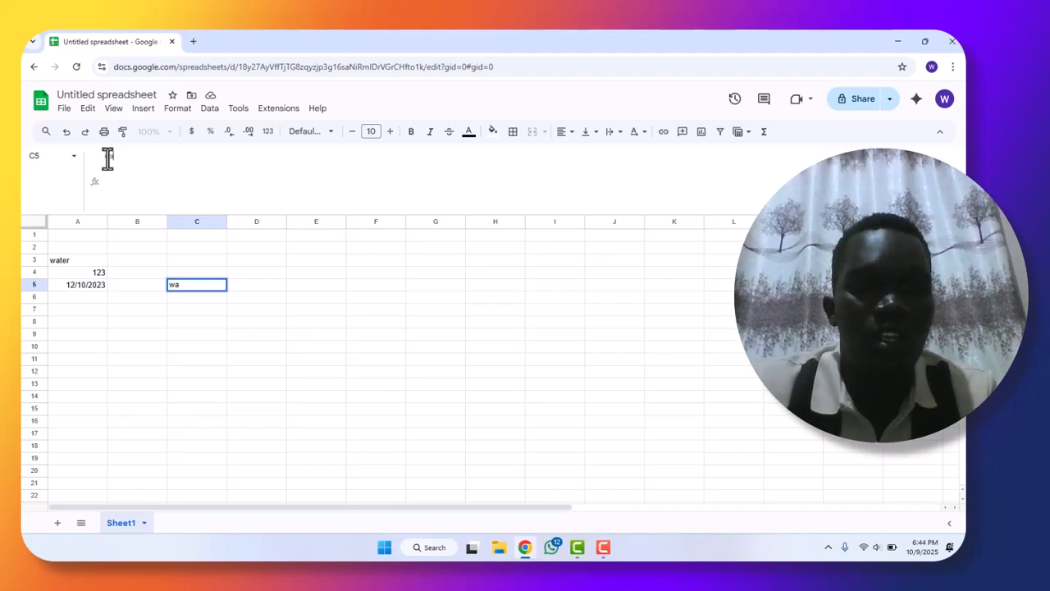
{"action": "type", "text": "ter"}
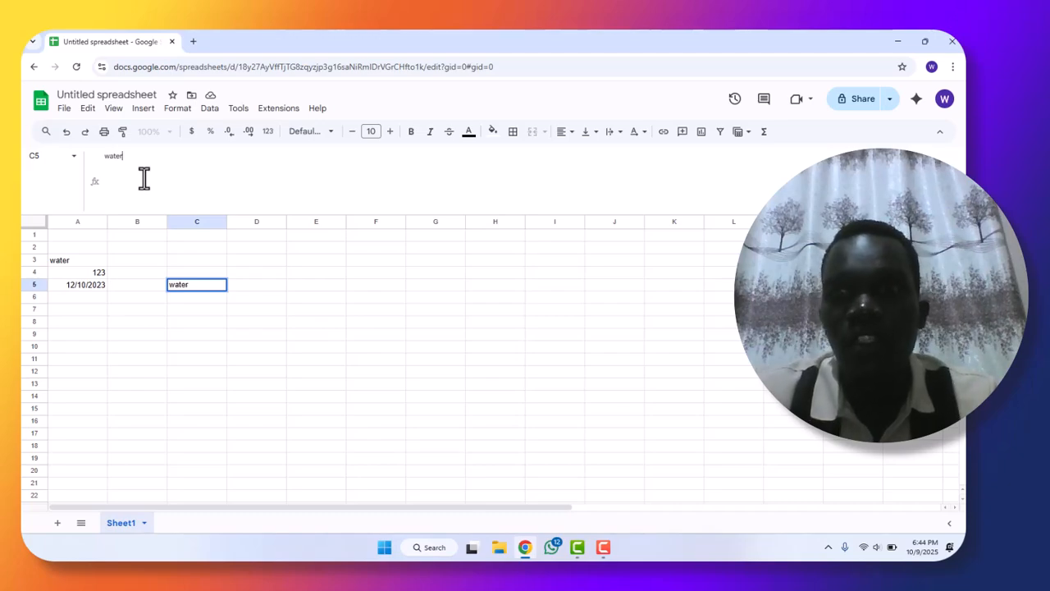
{"action": "key", "text": "BackSpace"}
{"action": "key", "text": "BackSpace"}
{"action": "key", "text": "BackSpace"}
{"action": "key", "text": "BackSpace"}
{"action": "key", "text": "BackSpace"}
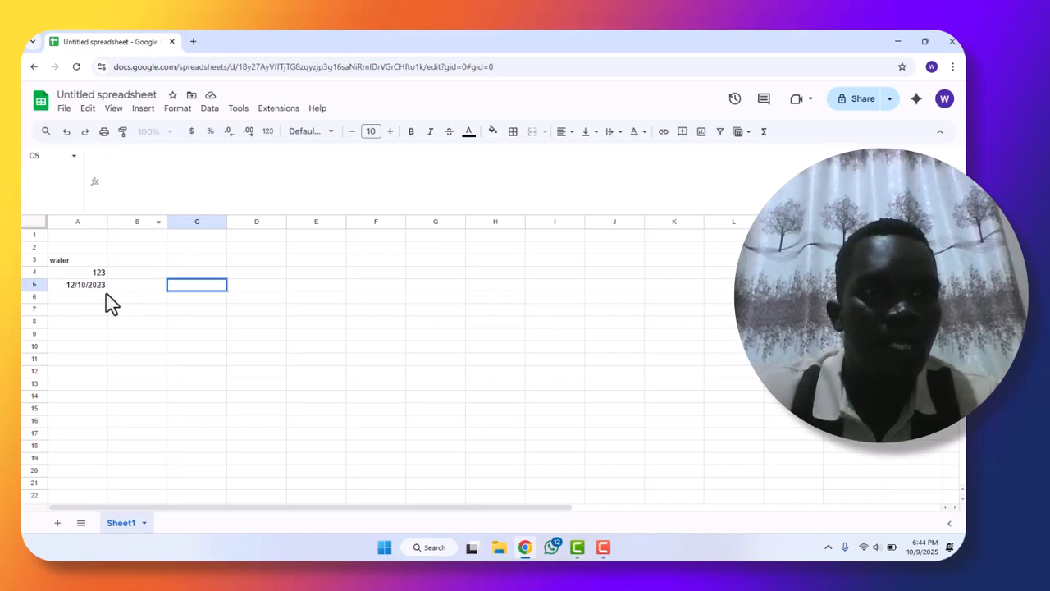
Delete the content of cell A3.
{"action": "left_click", "coordinate": [92, 250]}
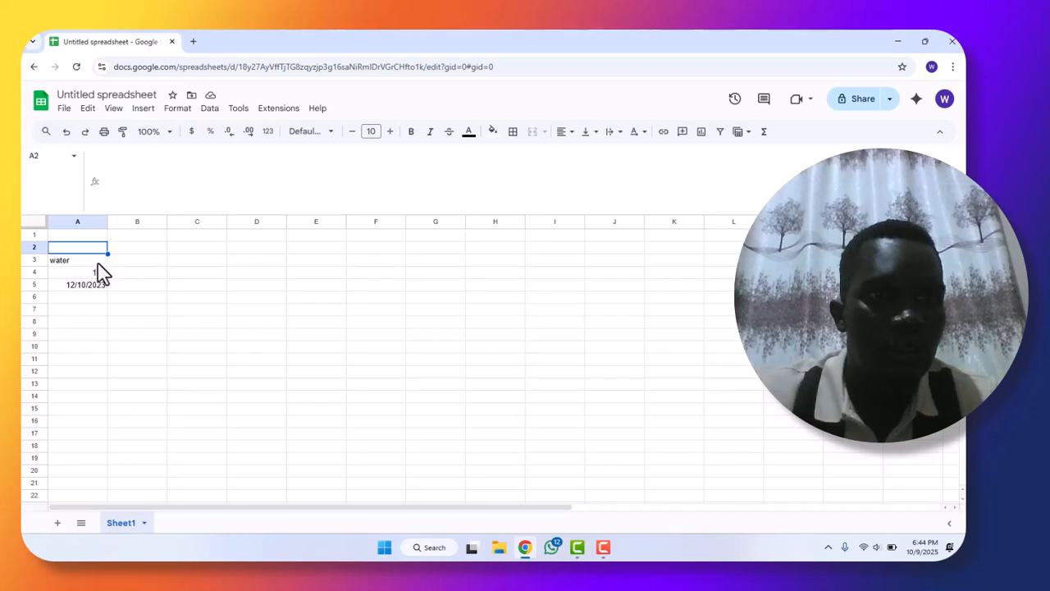
{"action": "left_click", "coordinate": [97, 264]}
{"action": "key", "text": "Delete"}
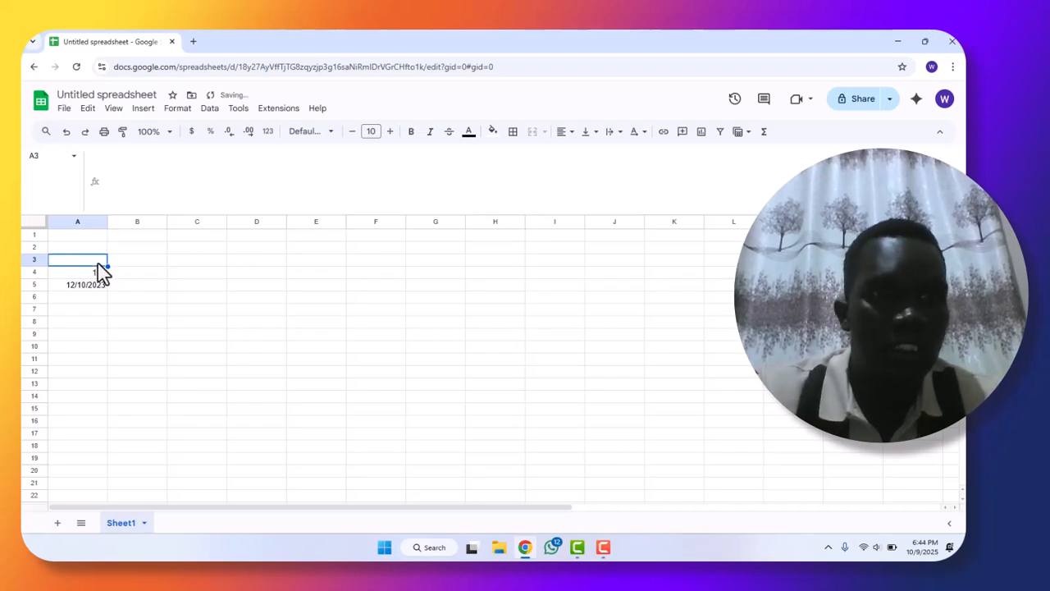
Delete the contents of cells A4 and A5.
{"action": "left_click", "coordinate": [95, 272]}
{"action": "key", "text": "Delete"}
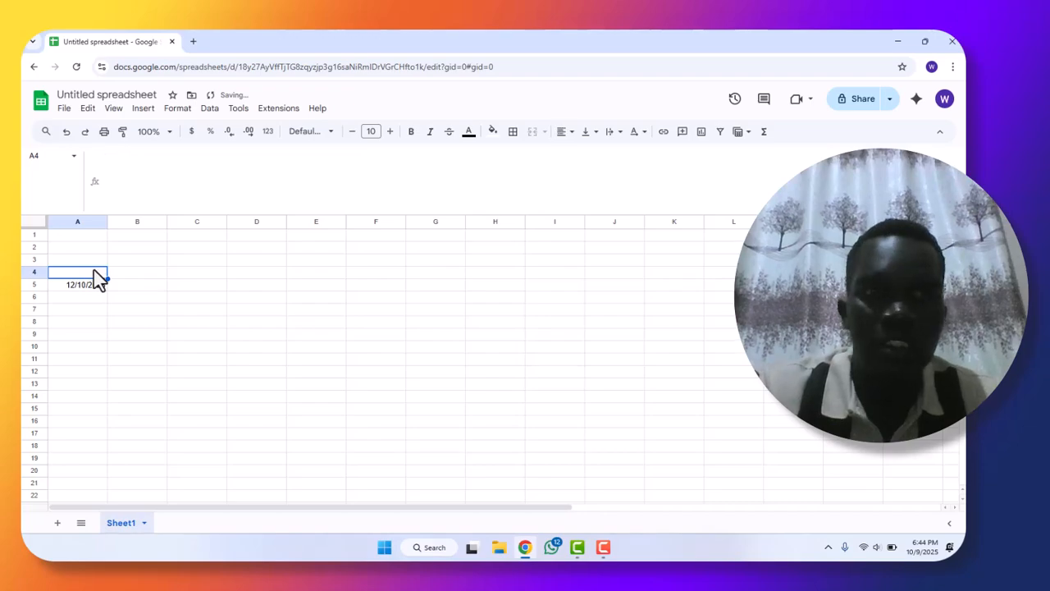
{"action": "left_click", "coordinate": [90, 288]}
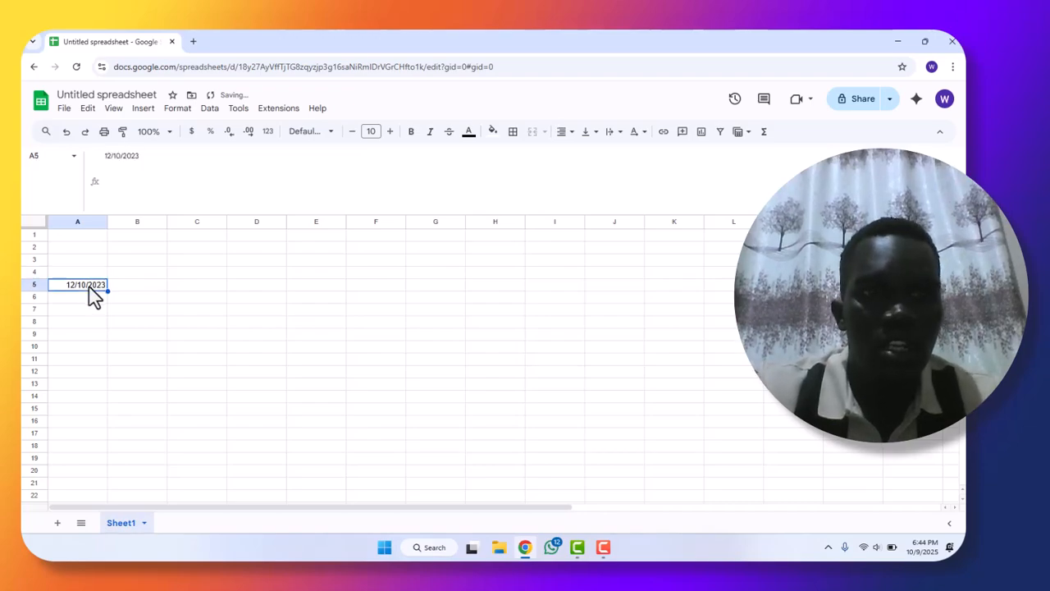
{"action": "key", "text": "Delete"}
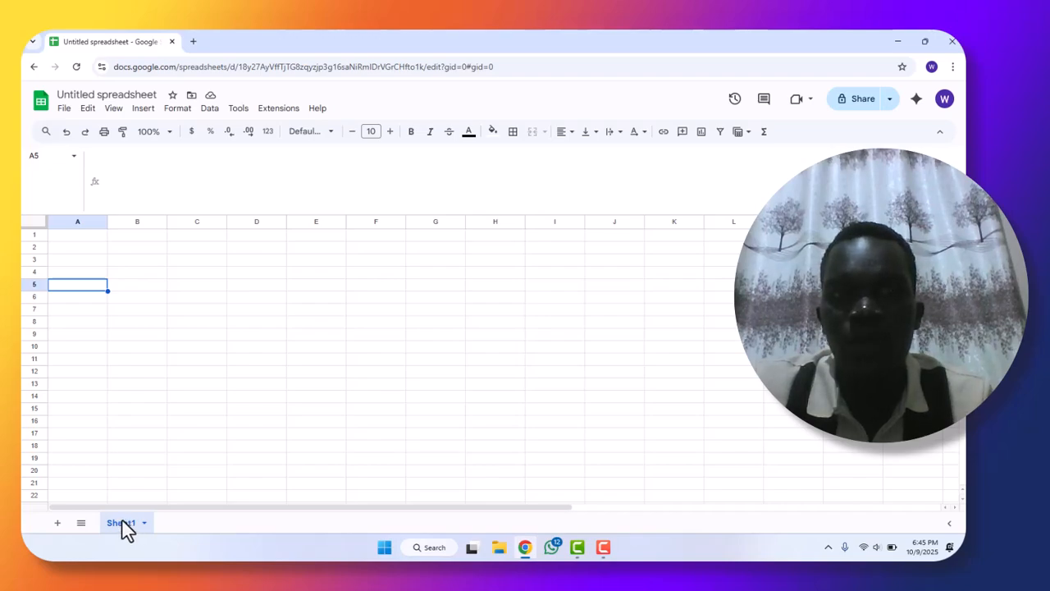
Rename Sheet1 as "data".
{"action": "double_click", "coordinate": [122, 522]}
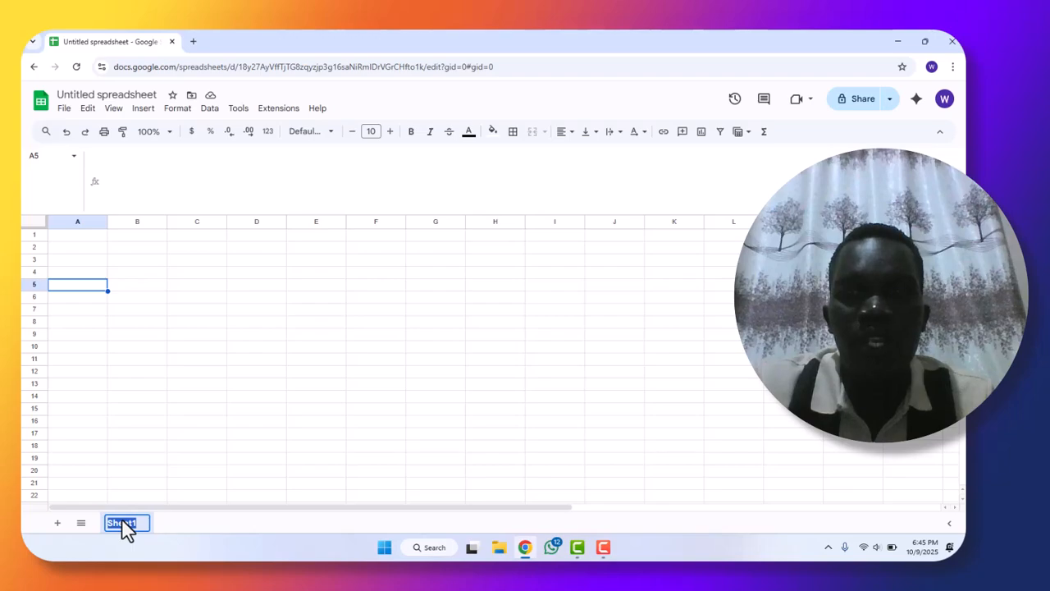
{"action": "key", "text": "BackSpace"}
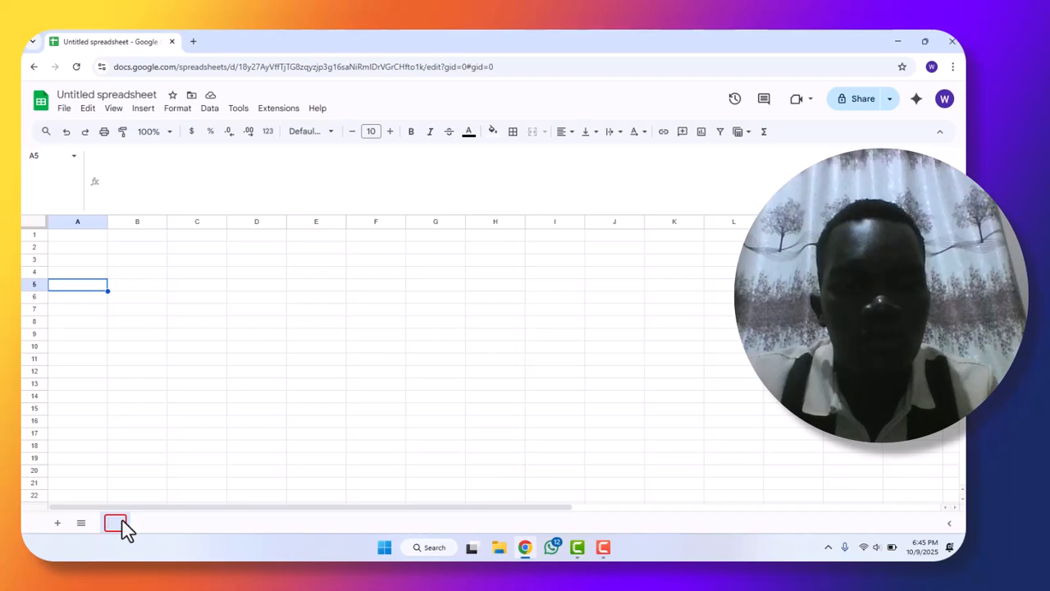
{"action": "type", "text": "dat"}
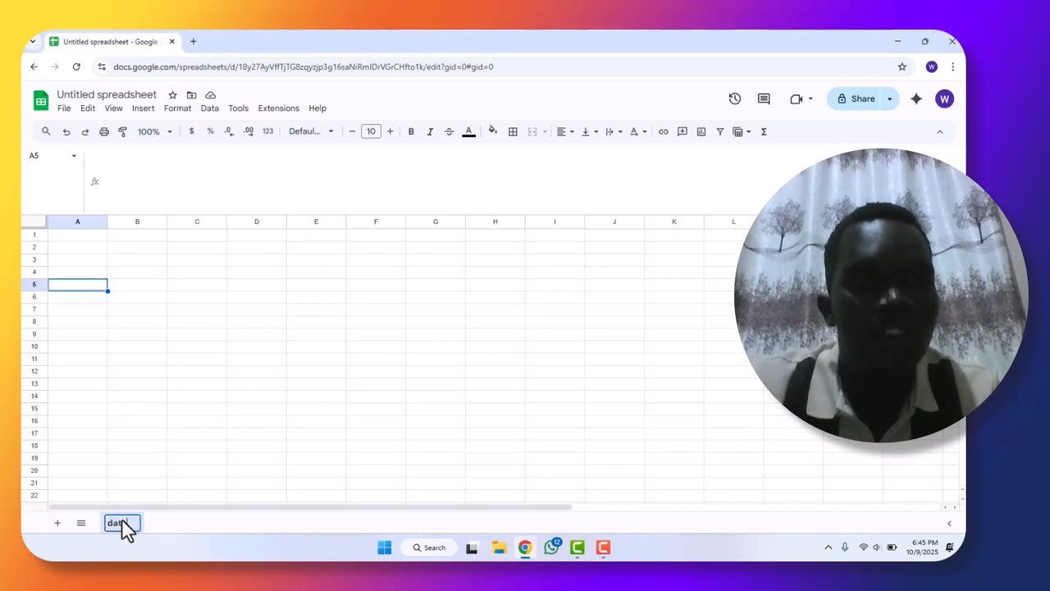
{"action": "type", "text": "a"}
{"action": "key", "text": "Return"}
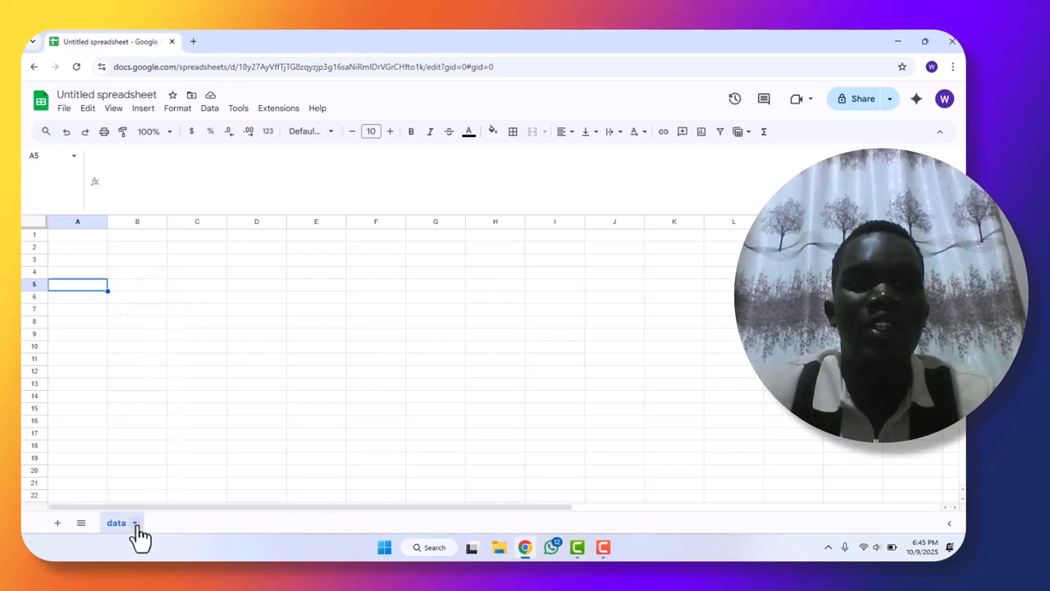
{"action": "left_click", "coordinate": [136, 526]}
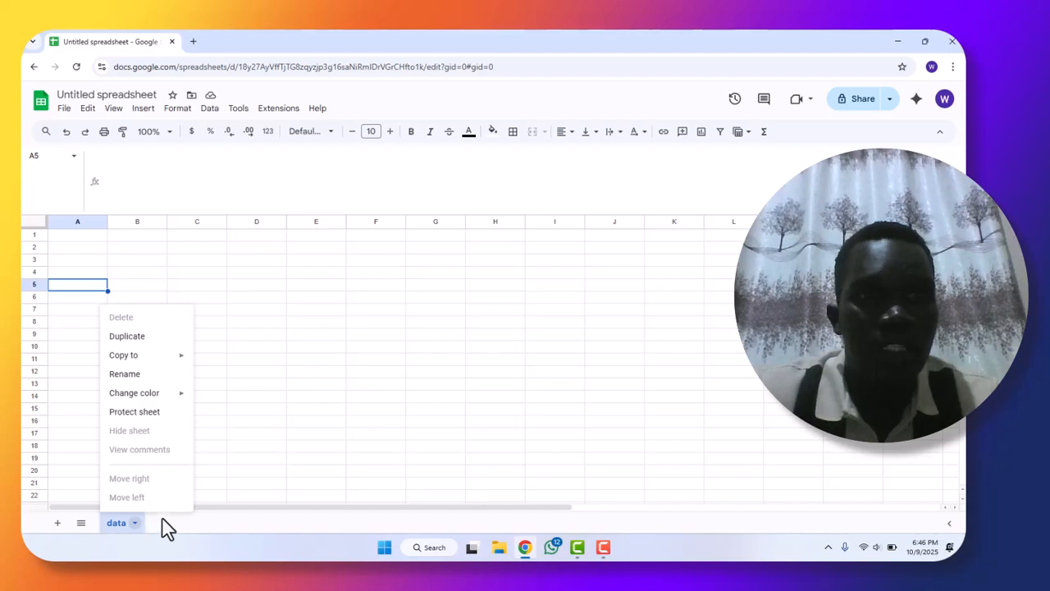
{"action": "left_click", "coordinate": [168, 524]}
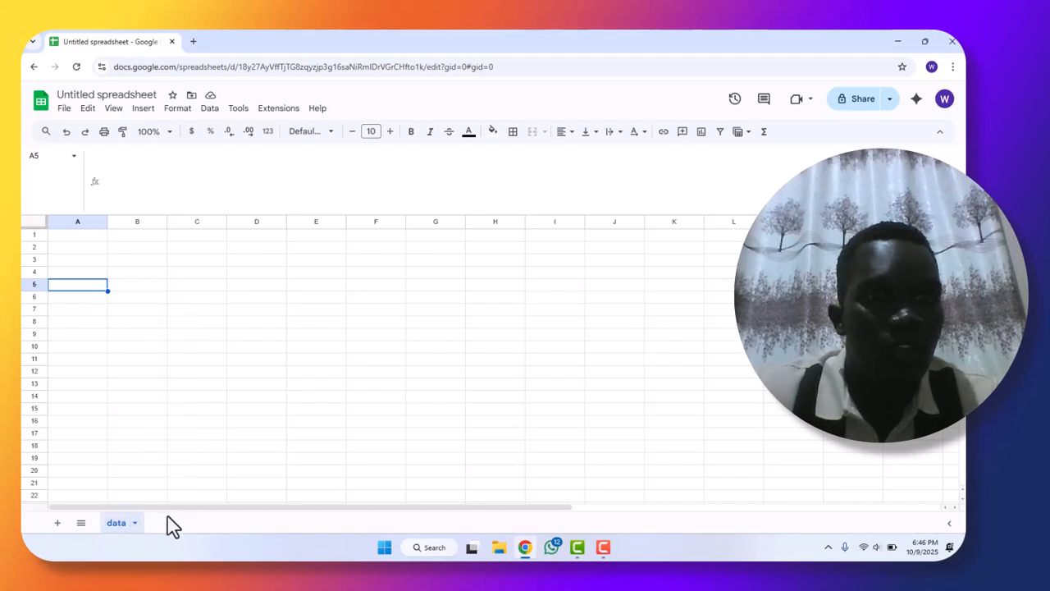
Add a second sheet to the spreadsheet and rename it as "calculation".
{"action": "left_click", "coordinate": [57, 523]}
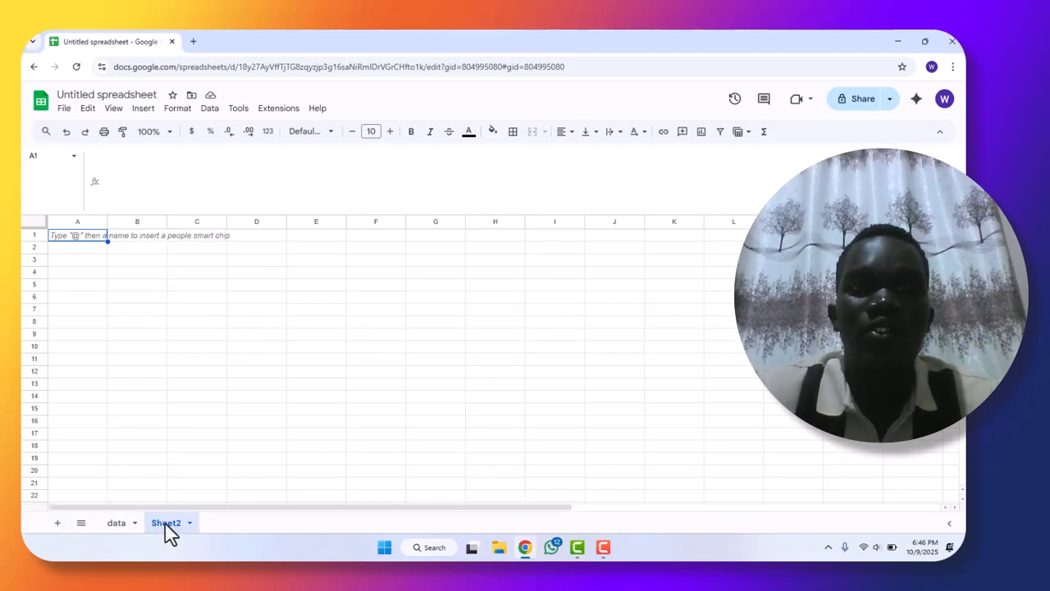
{"action": "double_click", "coordinate": [169, 522]}
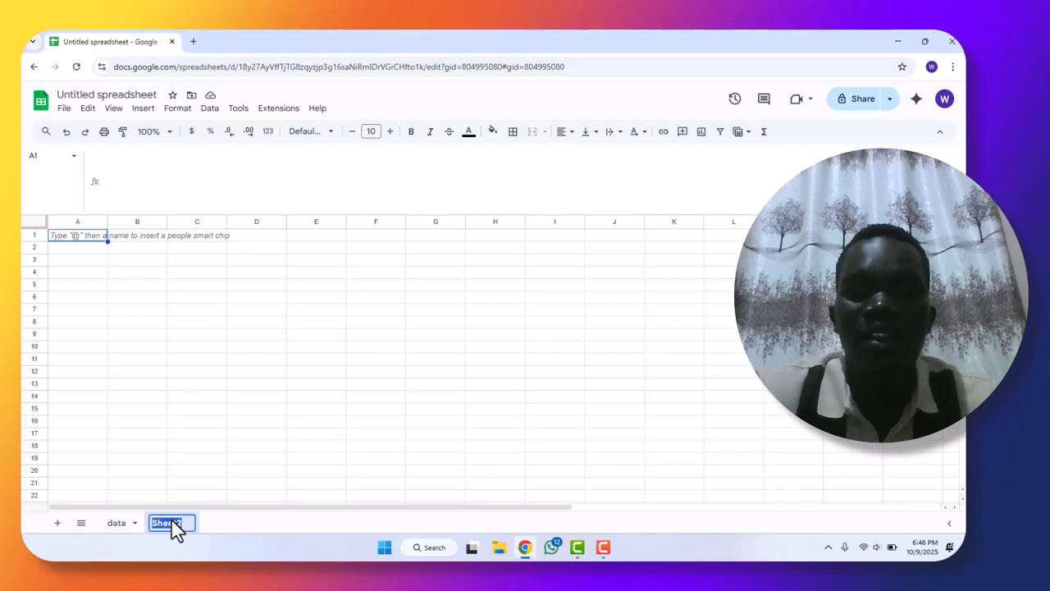
{"action": "key", "text": "BackSpace"}
{"action": "type", "text": "calc"}
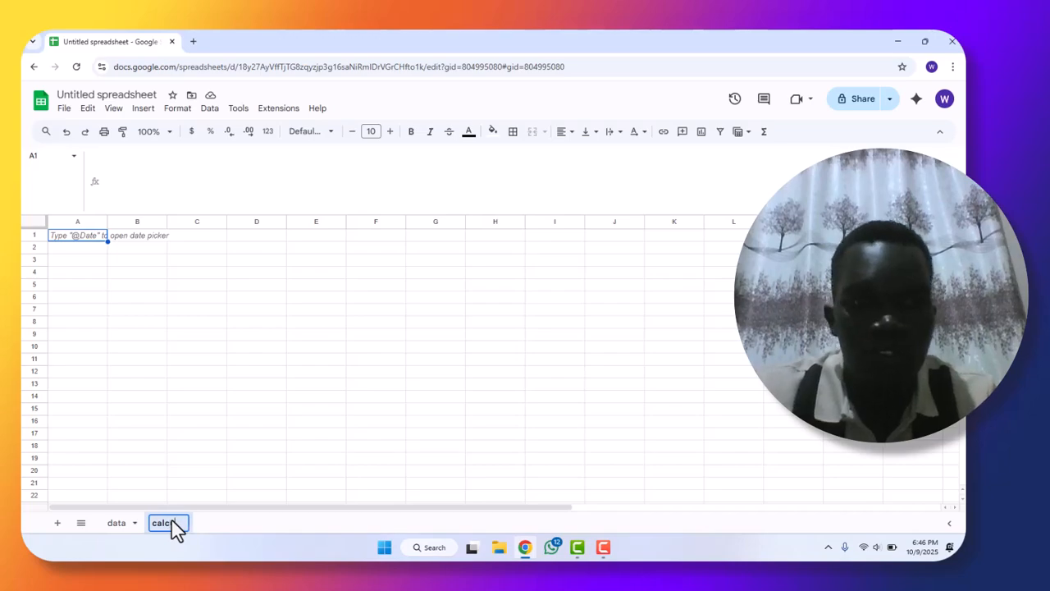
{"action": "type", "text": "ulation"}
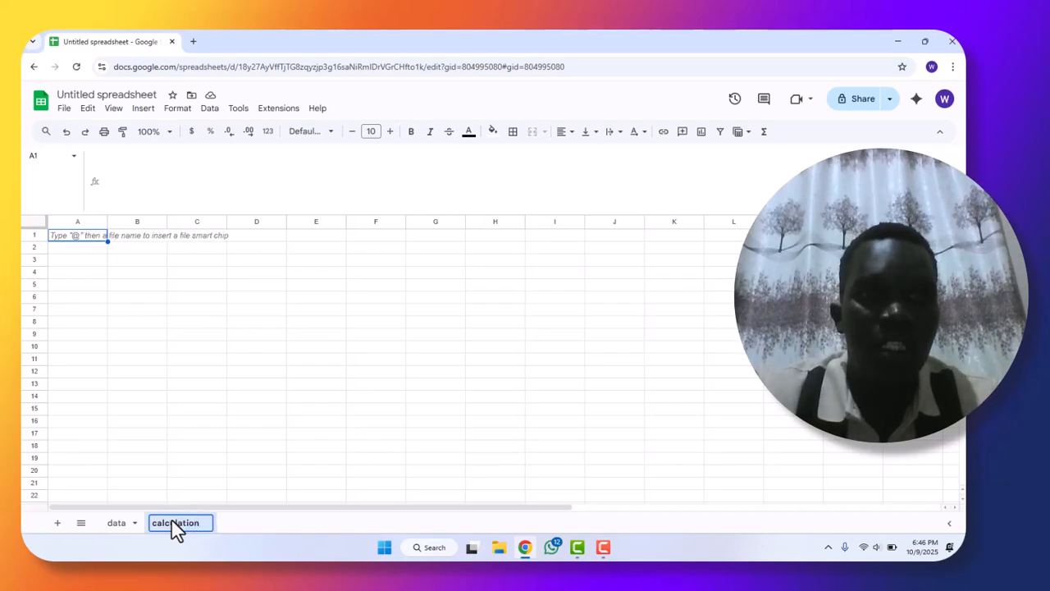
{"action": "key", "text": "Return"}
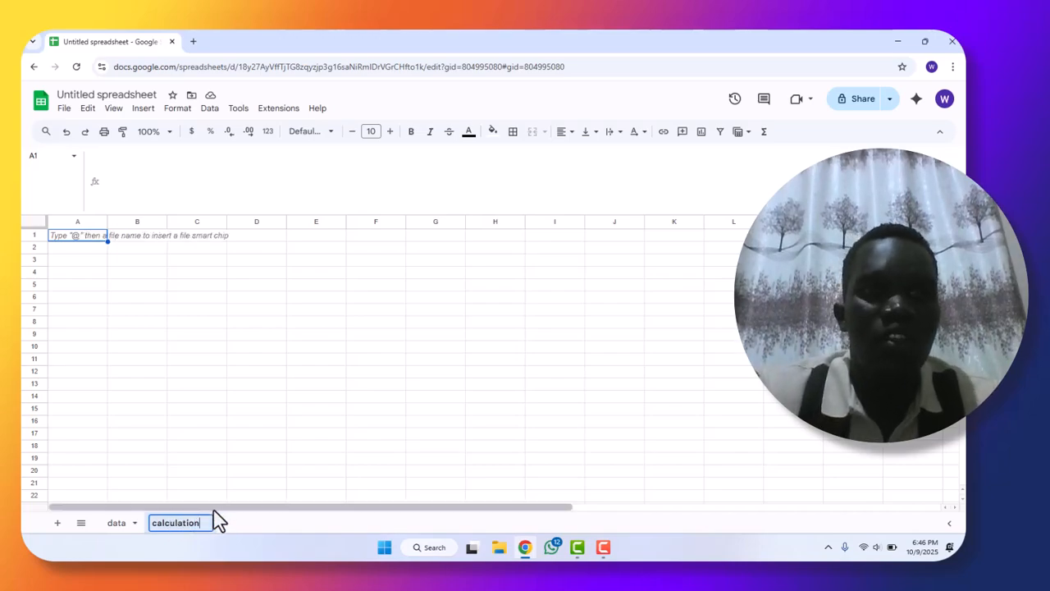
{"action": "left_click", "coordinate": [233, 497]}
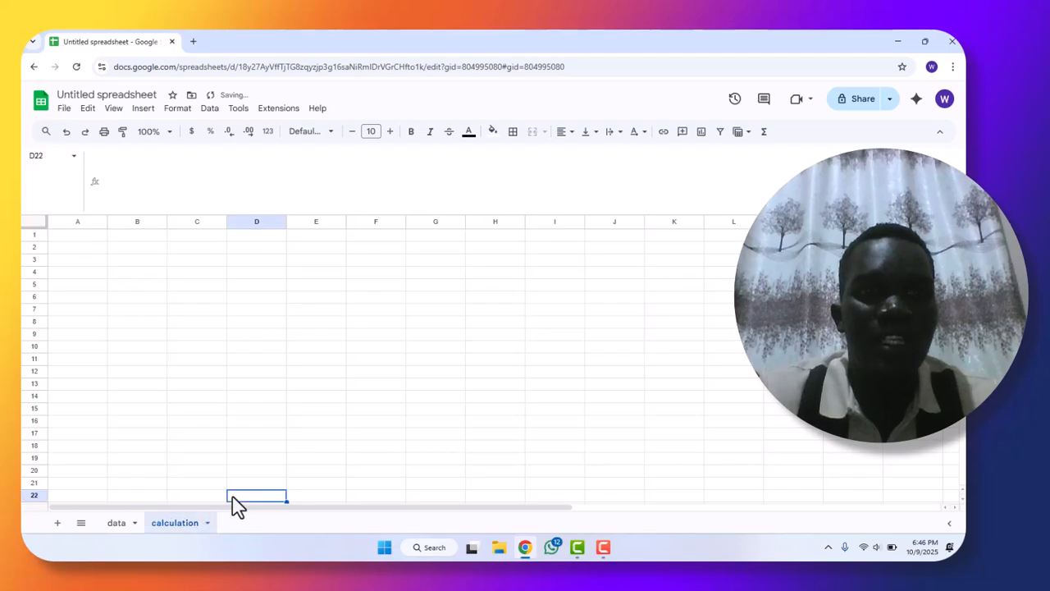
Set the tab color of the calculation sheet to dark red.
{"action": "right_click", "coordinate": [177, 524]}
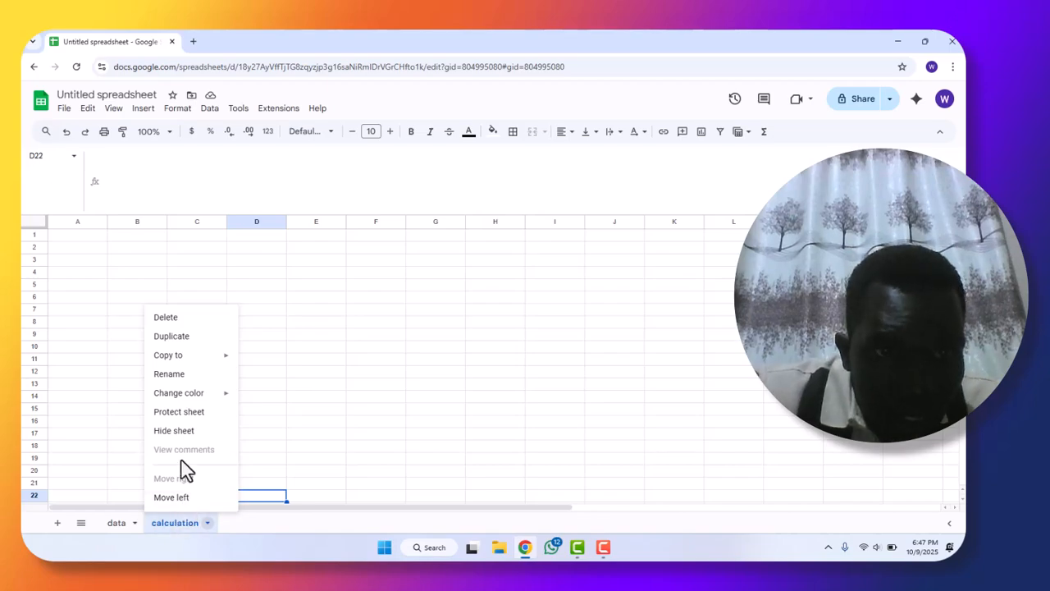
{"action": "mouse_move", "coordinate": [205, 394]}
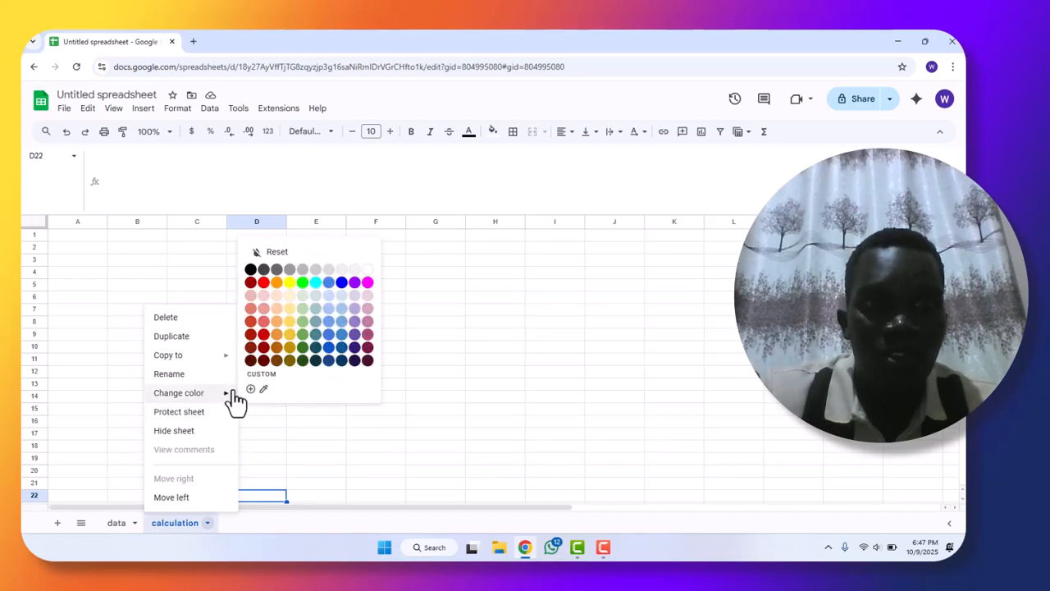
{"action": "left_click", "coordinate": [264, 335]}
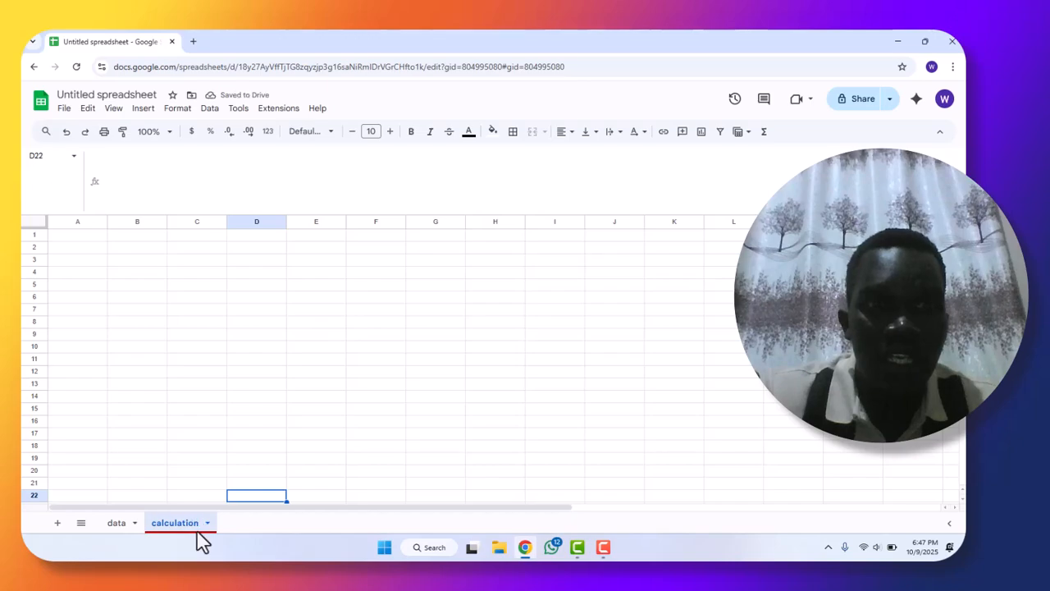
Examine the list of all sheets and the available editing and view commands without changing anything.
{"action": "left_click", "coordinate": [81, 522]}
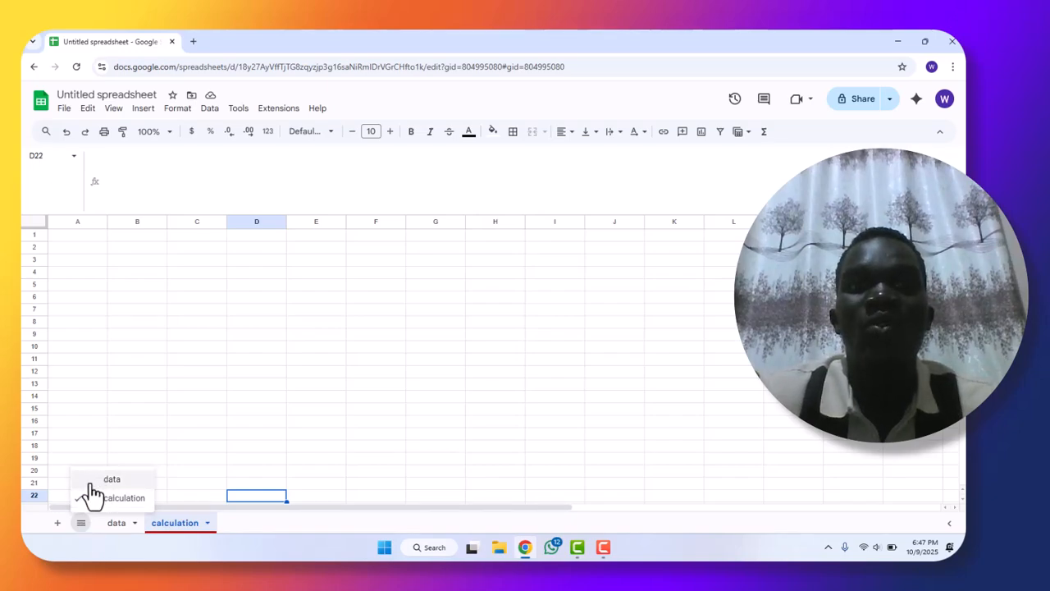
{"action": "left_click", "coordinate": [97, 498]}
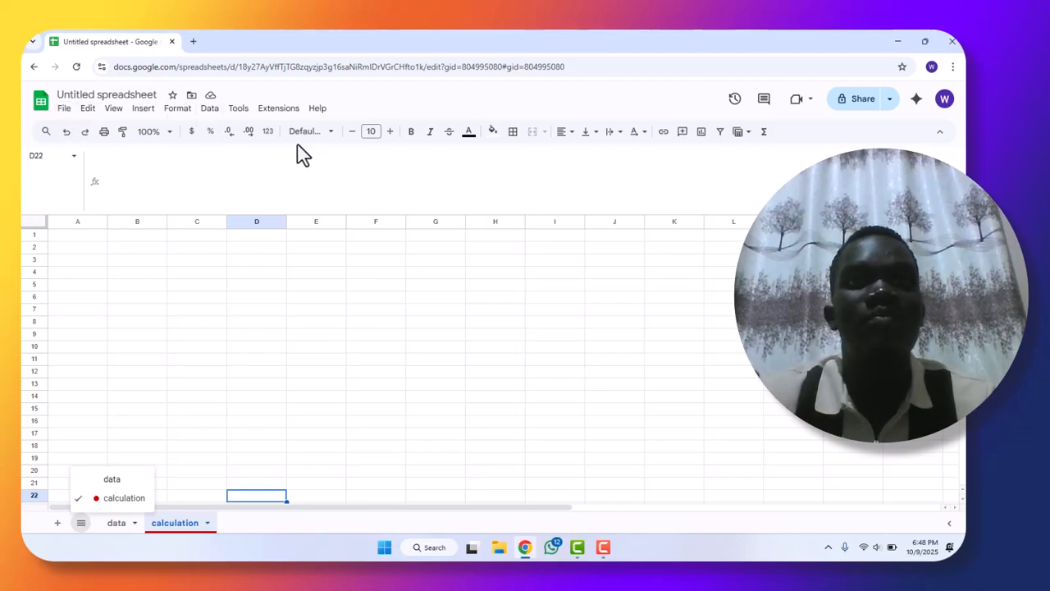
{"action": "left_click", "coordinate": [83, 113]}
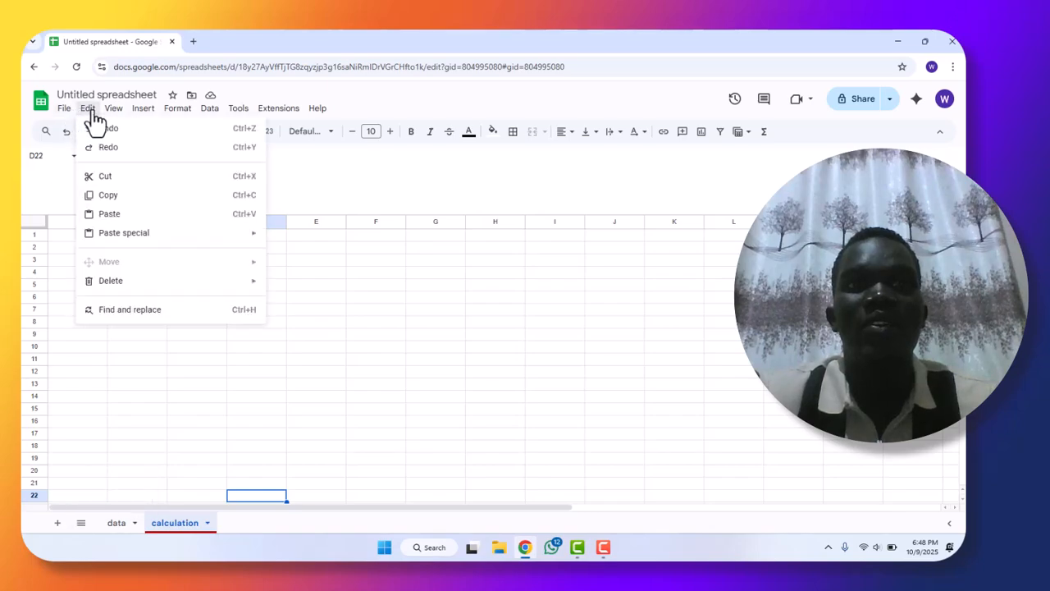
{"action": "mouse_move", "coordinate": [104, 110]}
{"action": "mouse_move", "coordinate": [108, 133]}
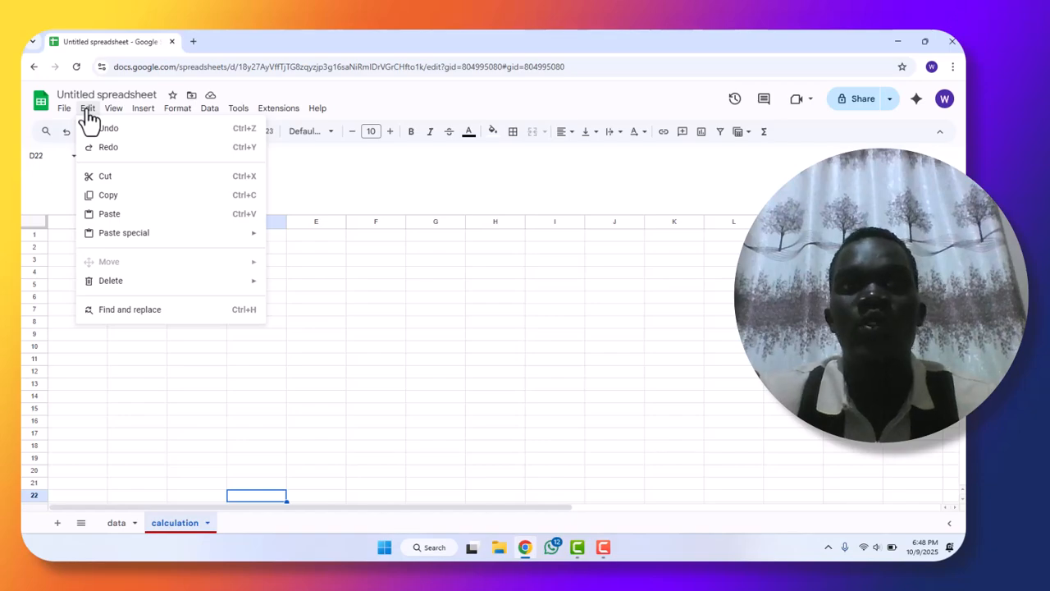
{"action": "left_click", "coordinate": [99, 115]}
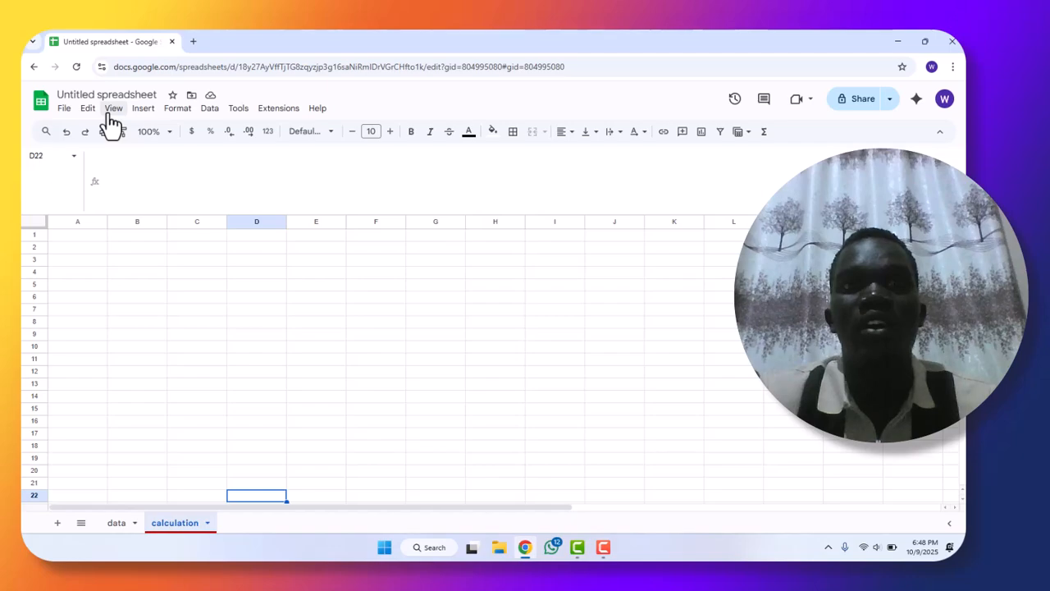
{"action": "left_click", "coordinate": [113, 114]}
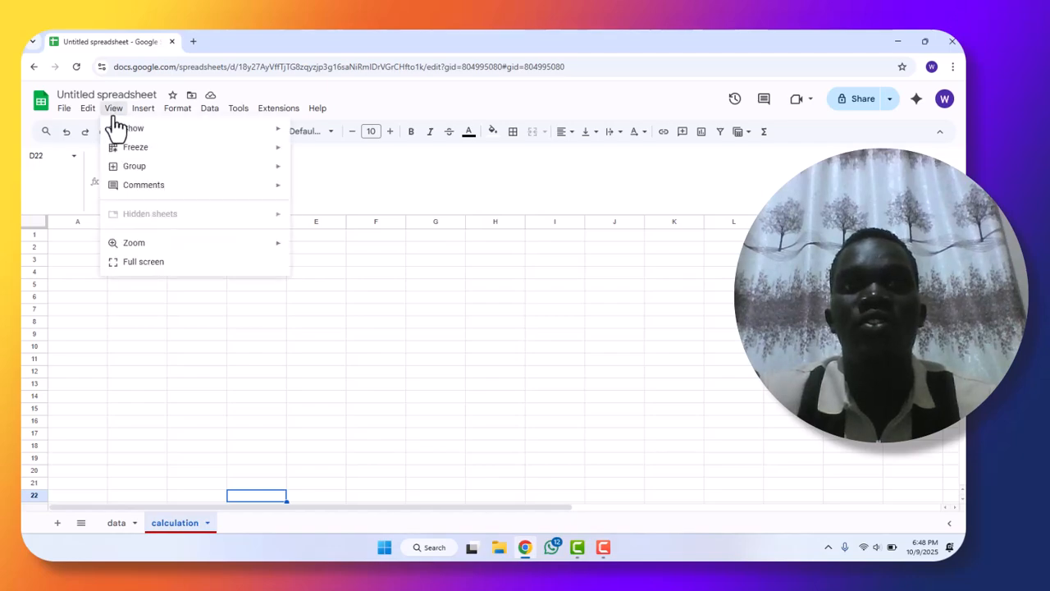
{"action": "mouse_move", "coordinate": [131, 153]}
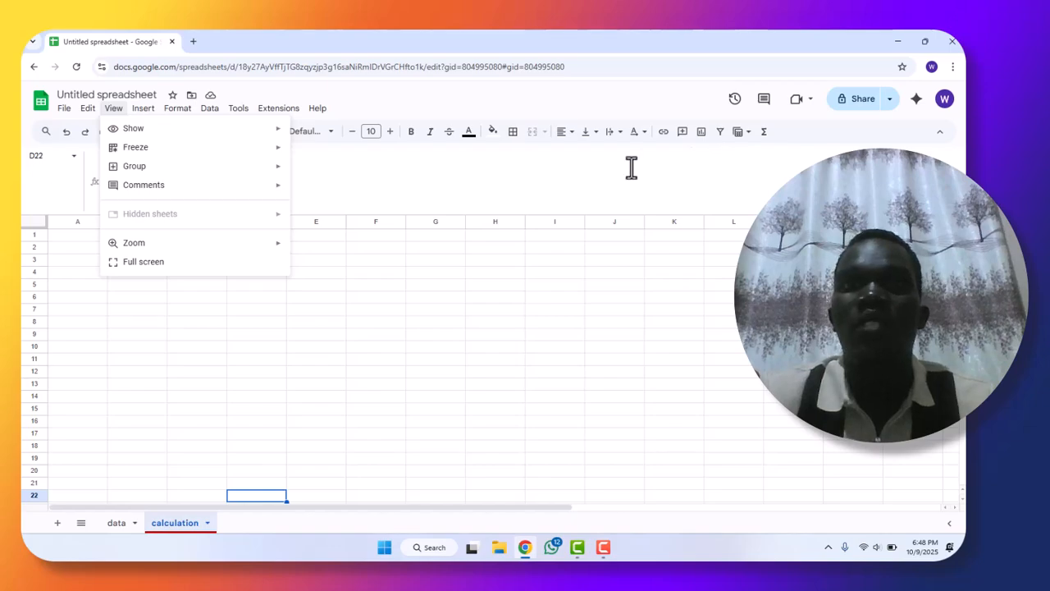
{"action": "left_click", "coordinate": [465, 170]}
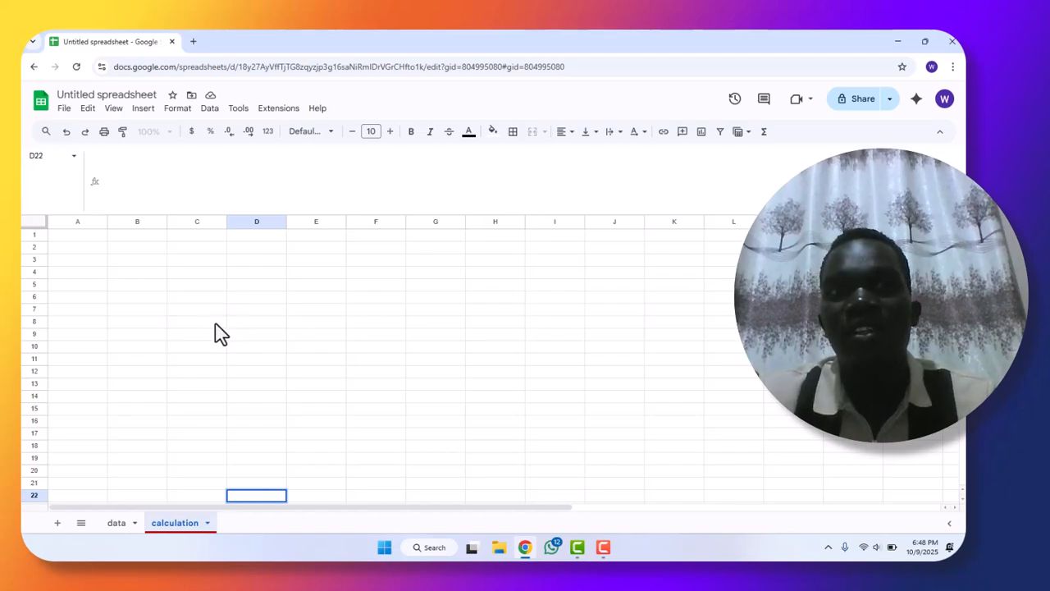
Select cell A1 on the calculation sheet.
{"action": "left_click", "coordinate": [72, 238]}
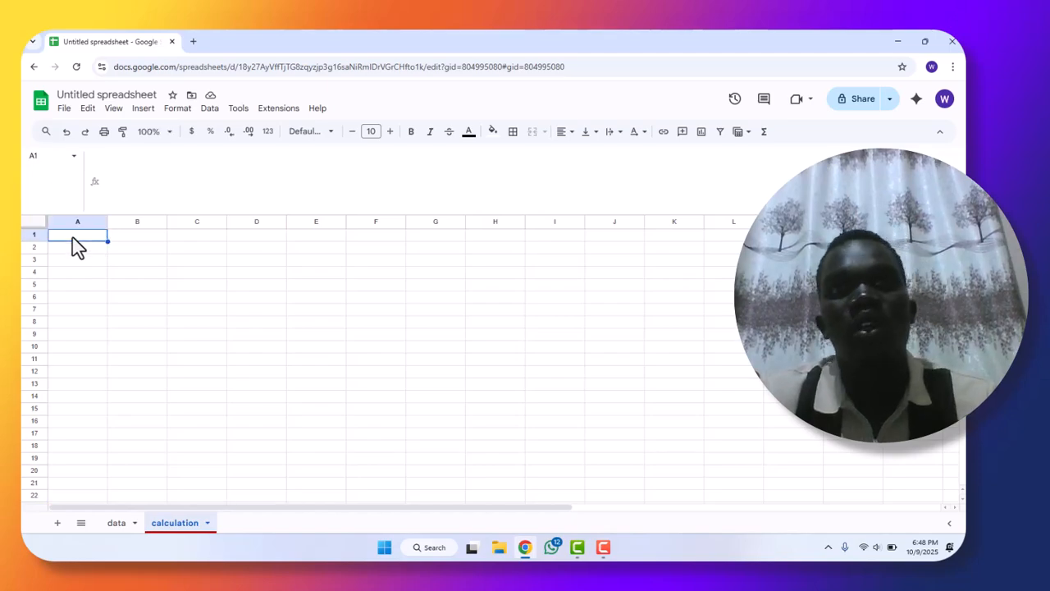